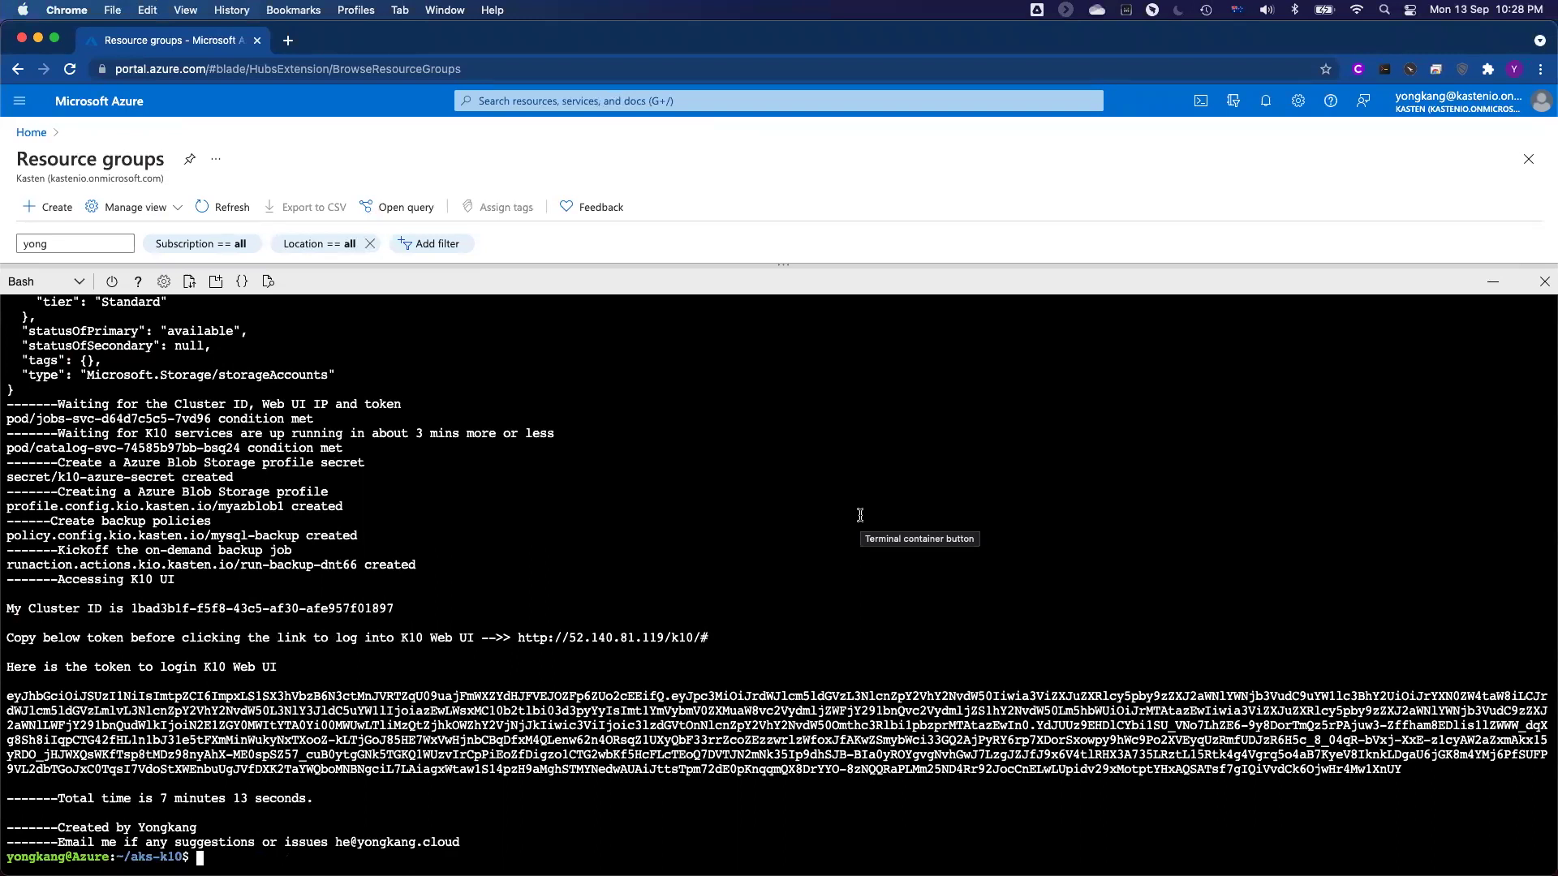
- Copy the login token from the Cloud Shell output, open the K10 web UI link and sign in with the bearer token
{"action": "triple_click", "coordinate": [176, 798]}
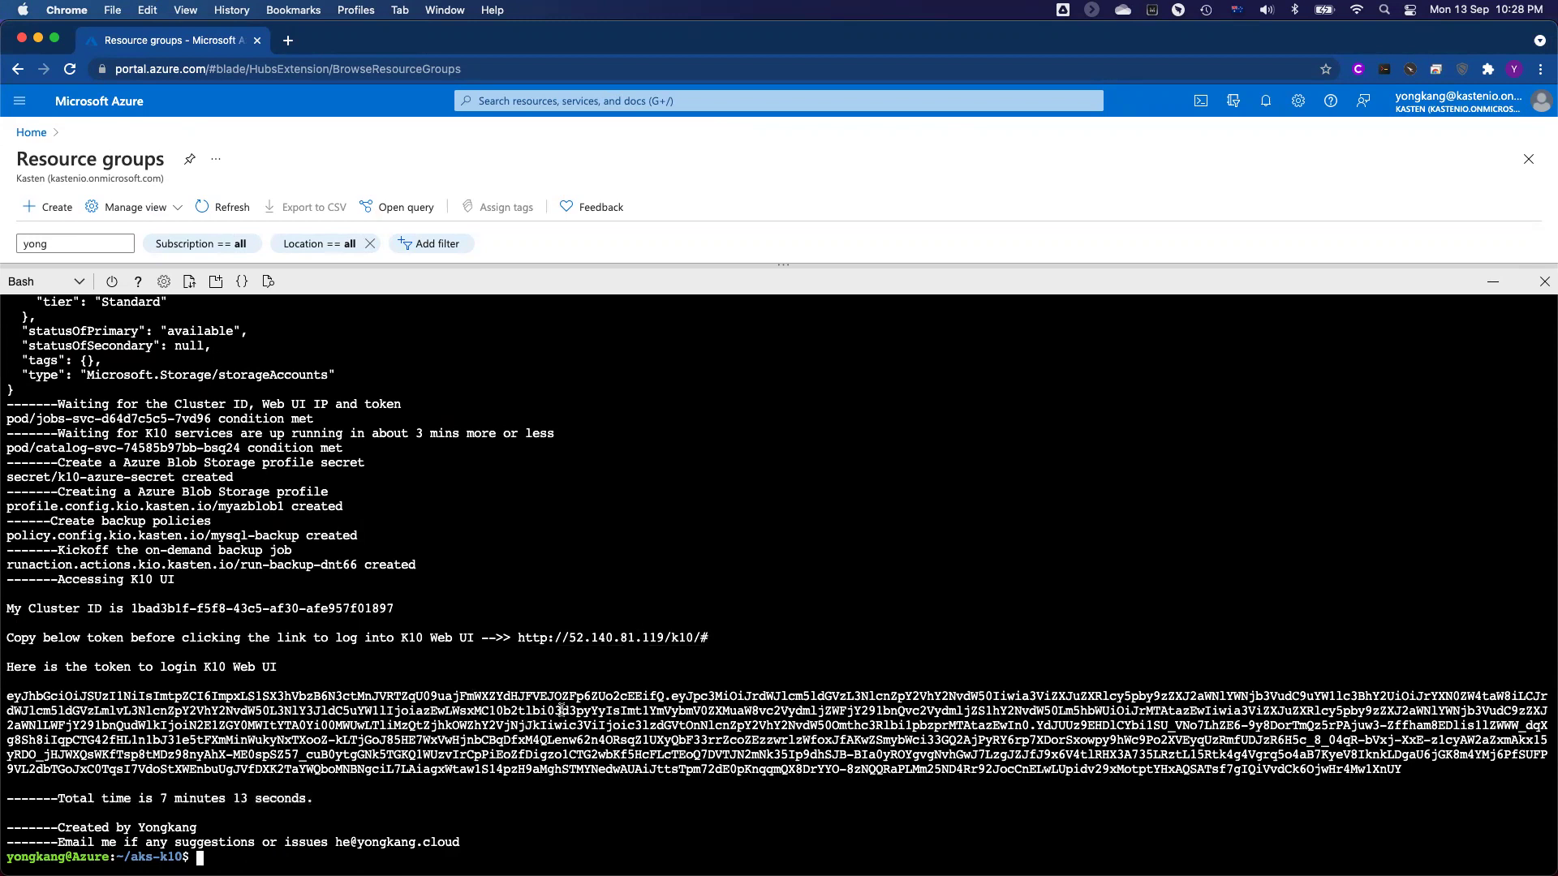
{"action": "double_click", "coordinate": [561, 711]}
{"action": "key", "text": "super+c"}
{"action": "left_click", "coordinate": [611, 639]}
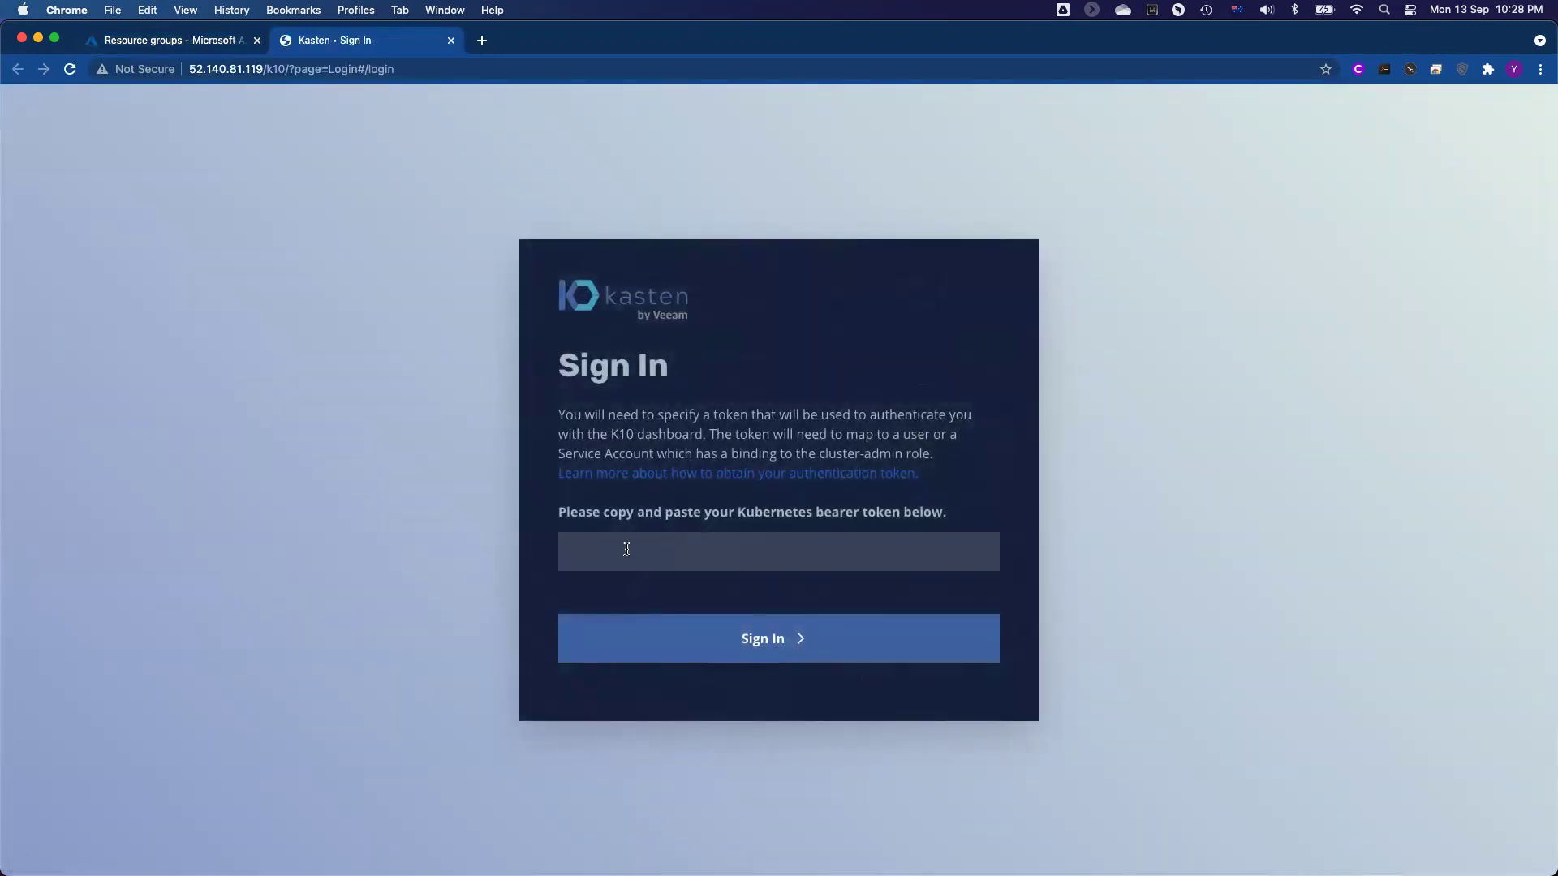
{"action": "key", "text": "super+v"}
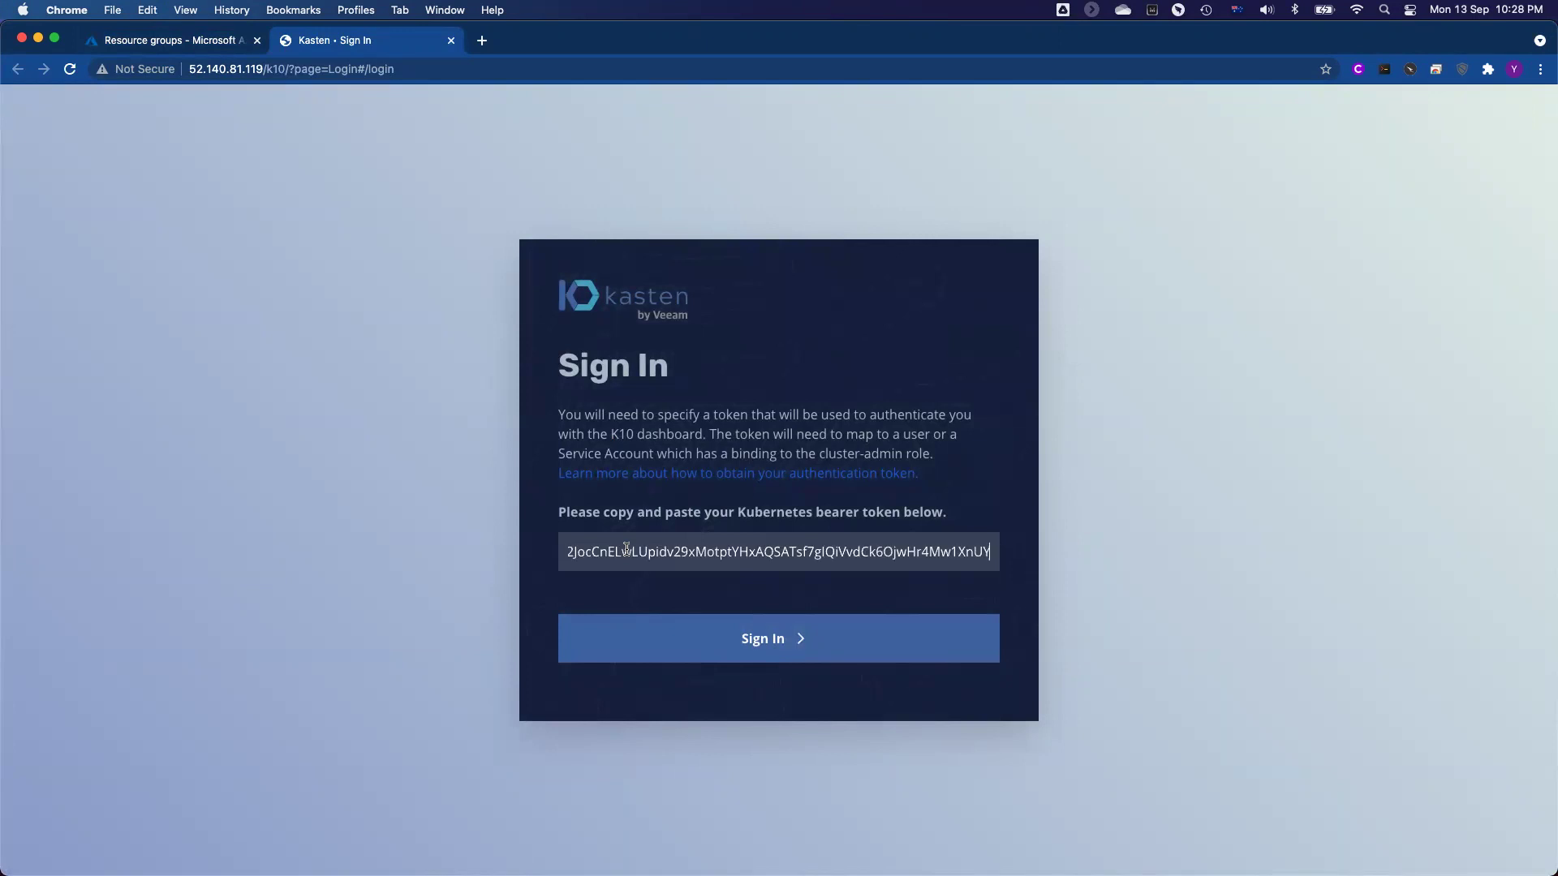
{"action": "left_click", "coordinate": [763, 649]}
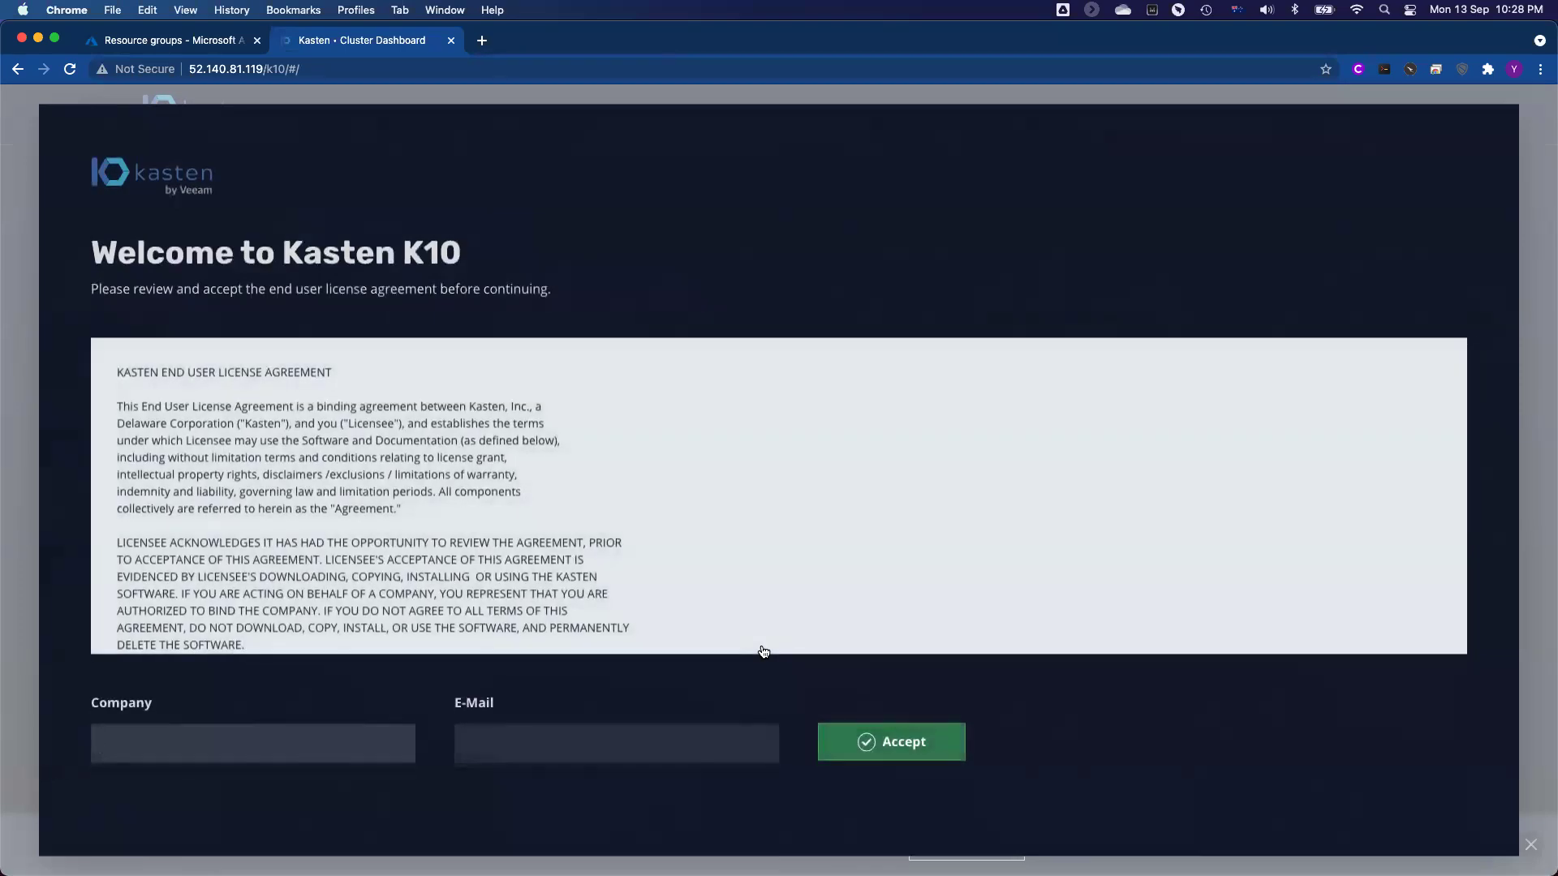
- Enter Kasten as the company, fill in the e-mail address, and accept the end user license agreement
{"action": "left_click", "coordinate": [246, 748]}
{"action": "key", "text": "Down"}
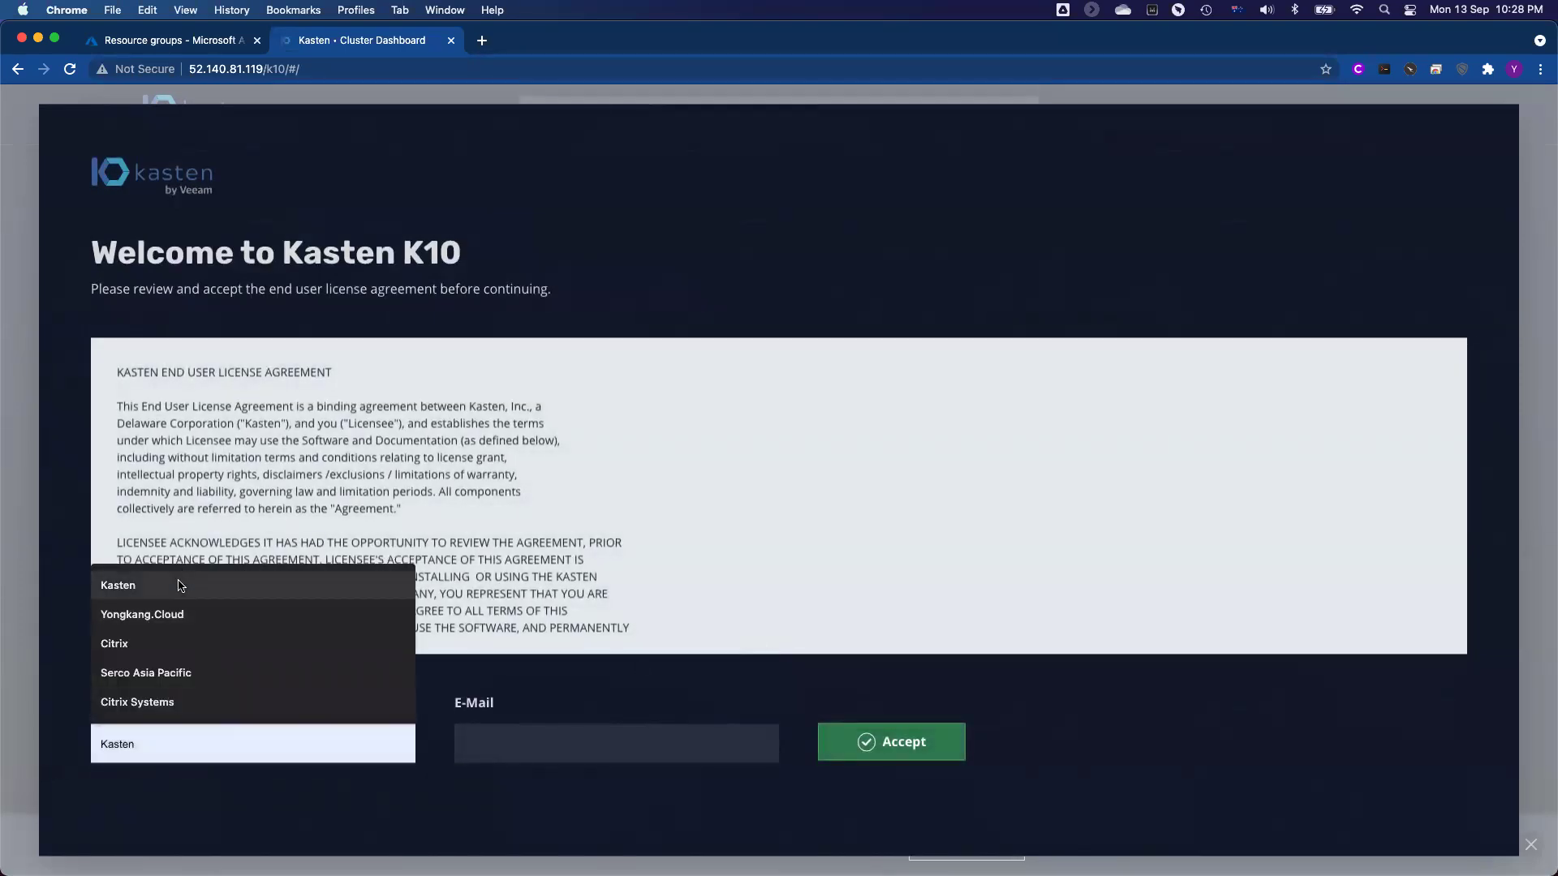
{"action": "key", "text": "Return"}
{"action": "left_click", "coordinate": [505, 742]}
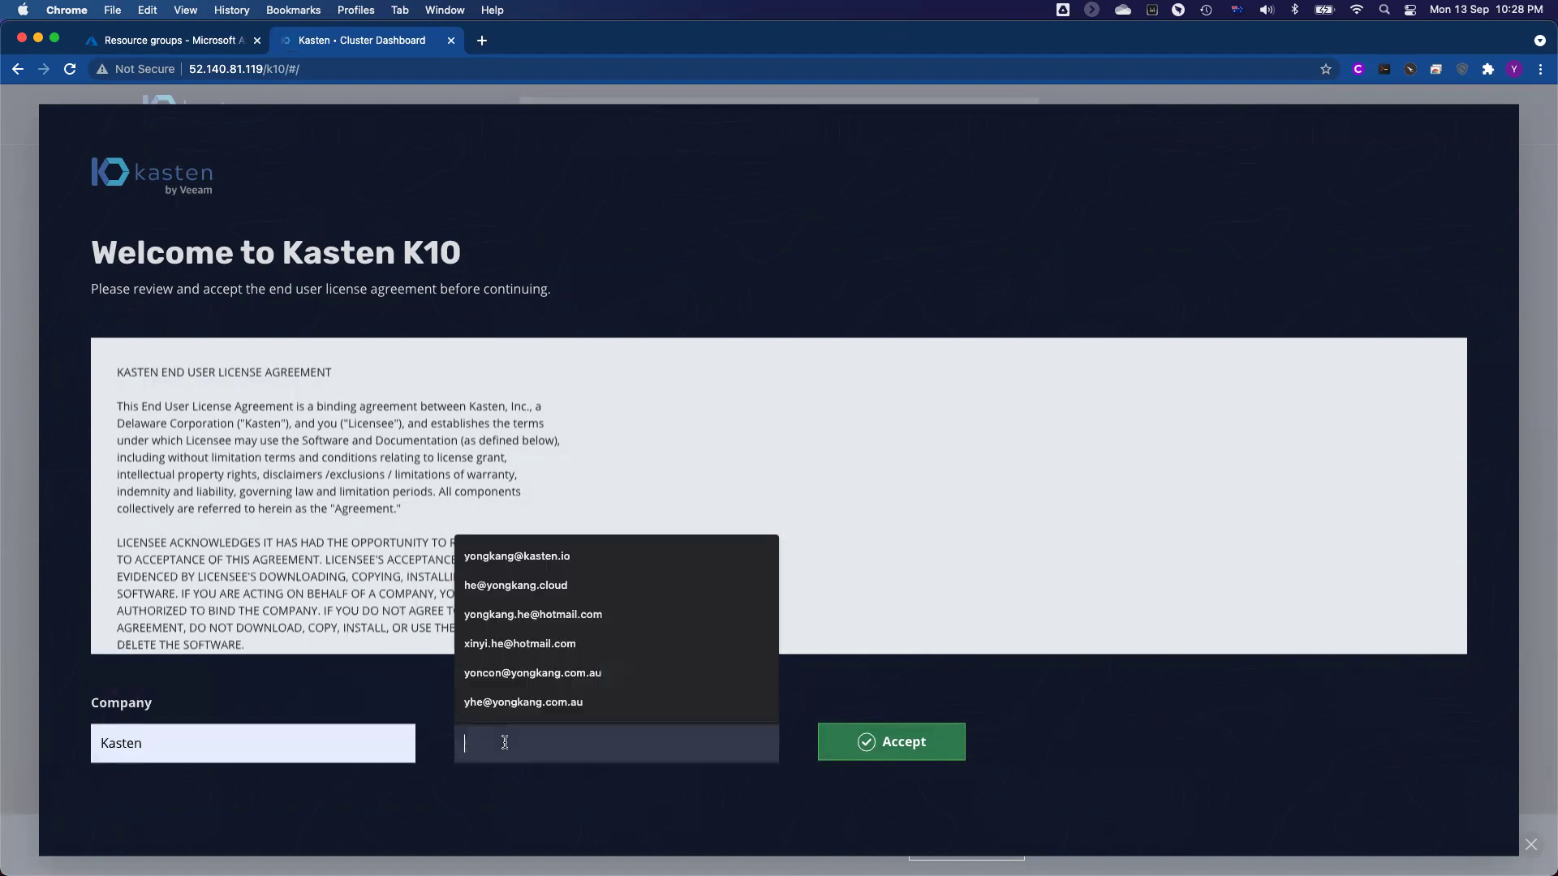
{"action": "left_click", "coordinate": [529, 562]}
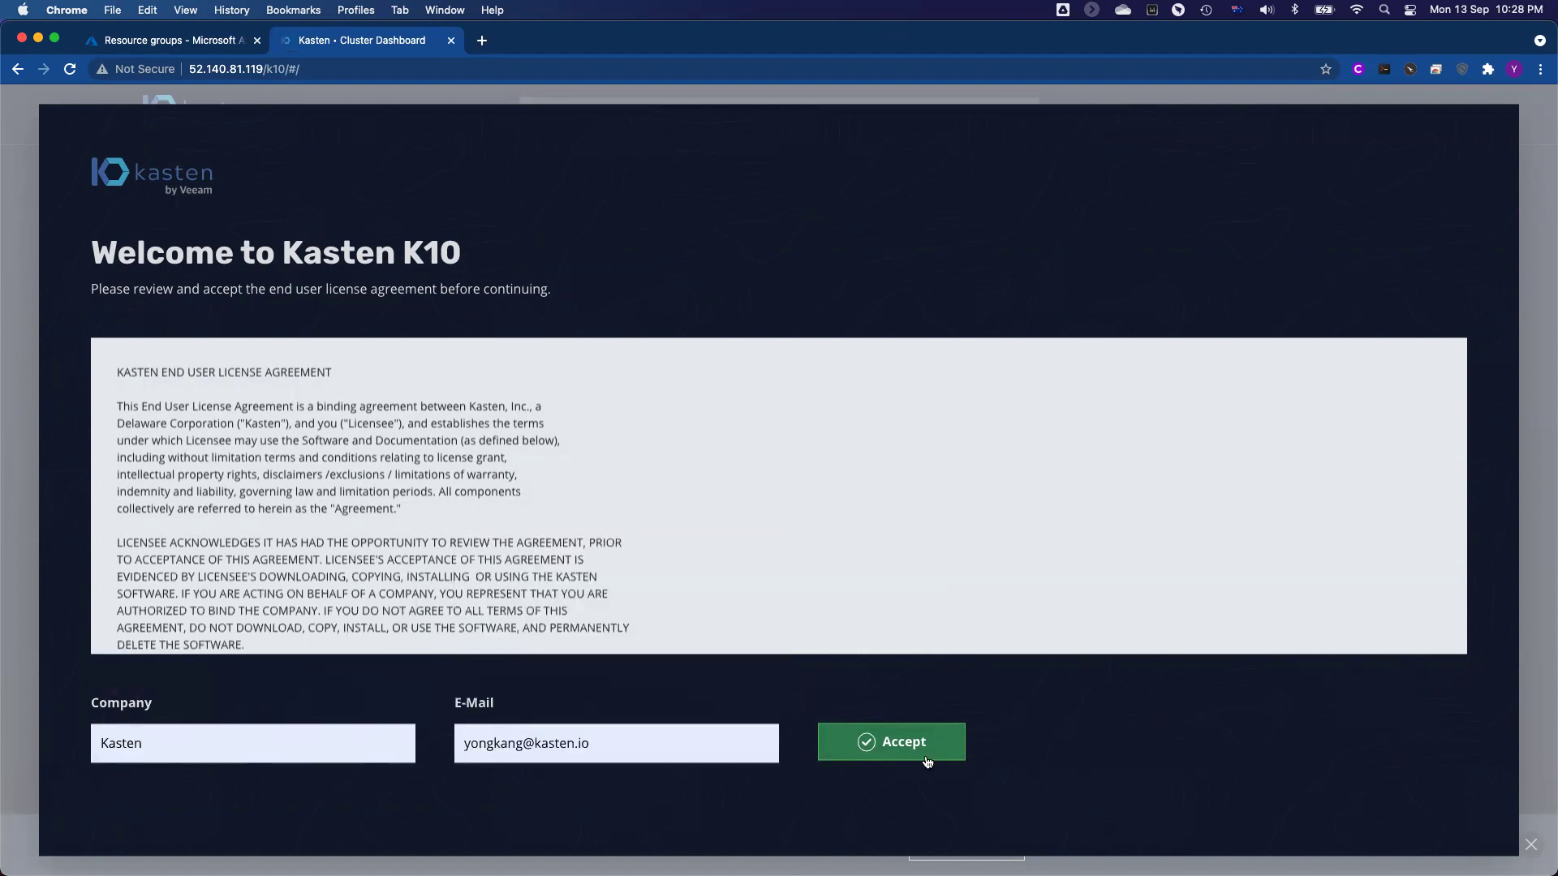
{"action": "left_click", "coordinate": [903, 744]}
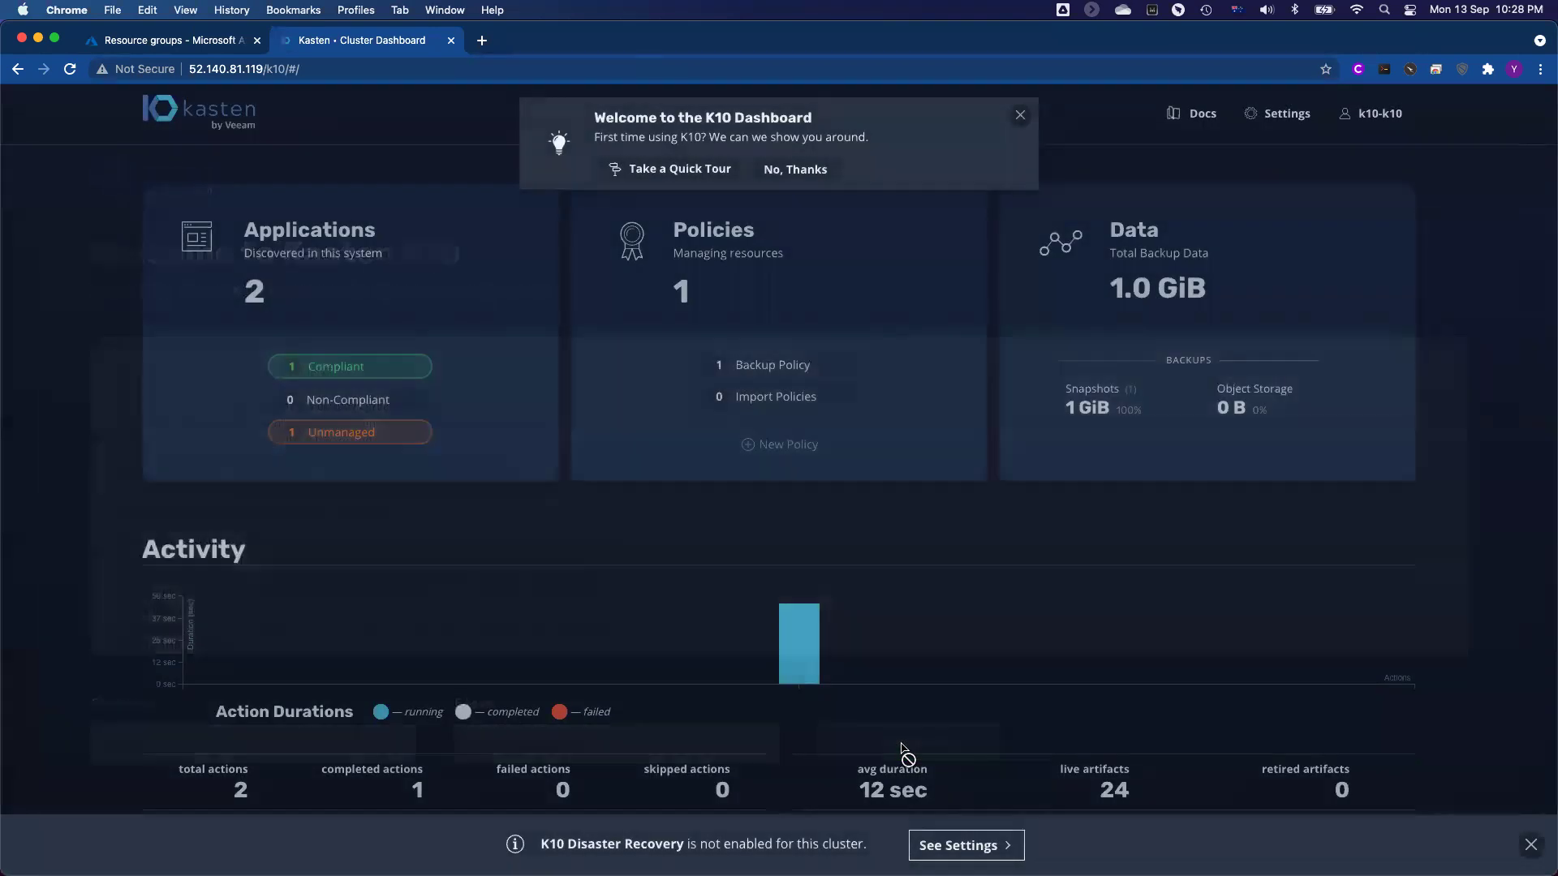
- Open the in-progress mysql-backup policy run from the dashboard's actions and dismiss the guided tour message
{"action": "scroll", "coordinate": [854, 644], "scroll_direction": "down", "scroll_amount": 5}
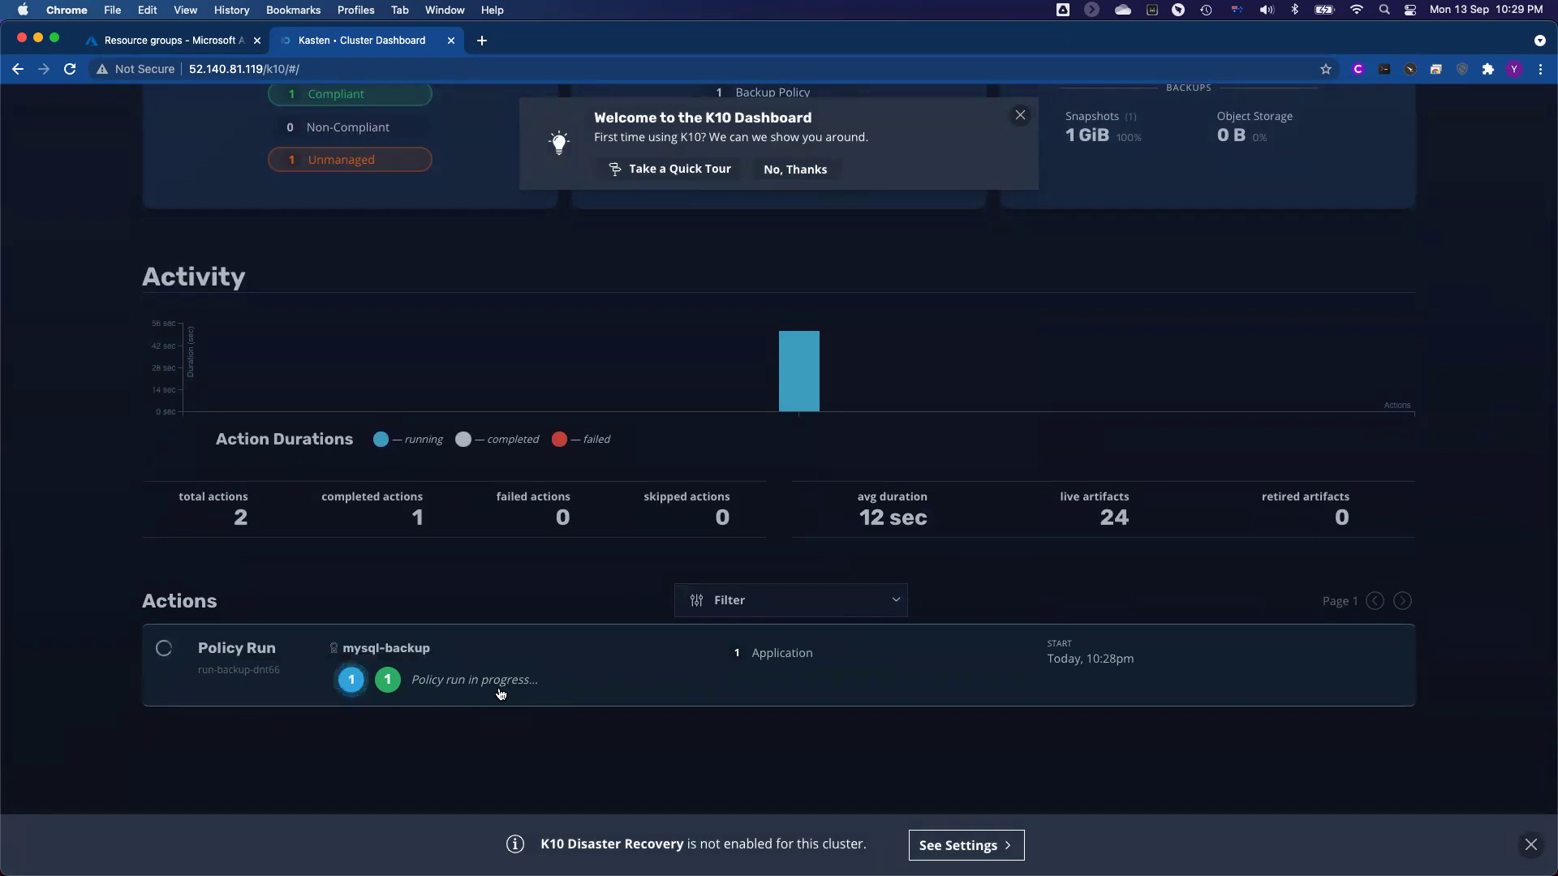
{"action": "left_click", "coordinate": [500, 692]}
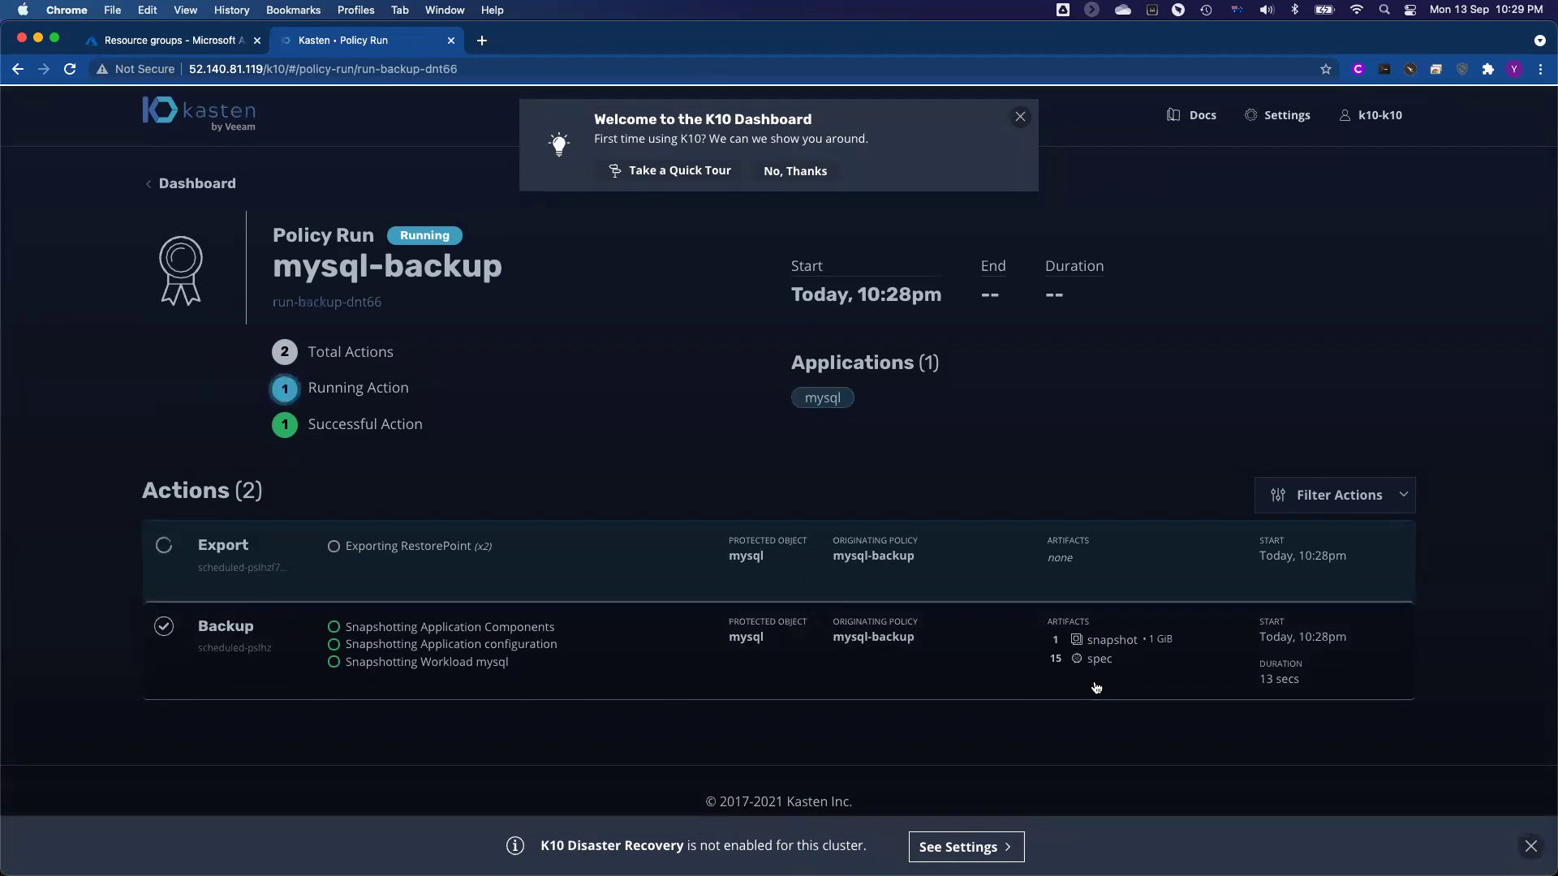
{"action": "left_click", "coordinate": [1019, 115]}
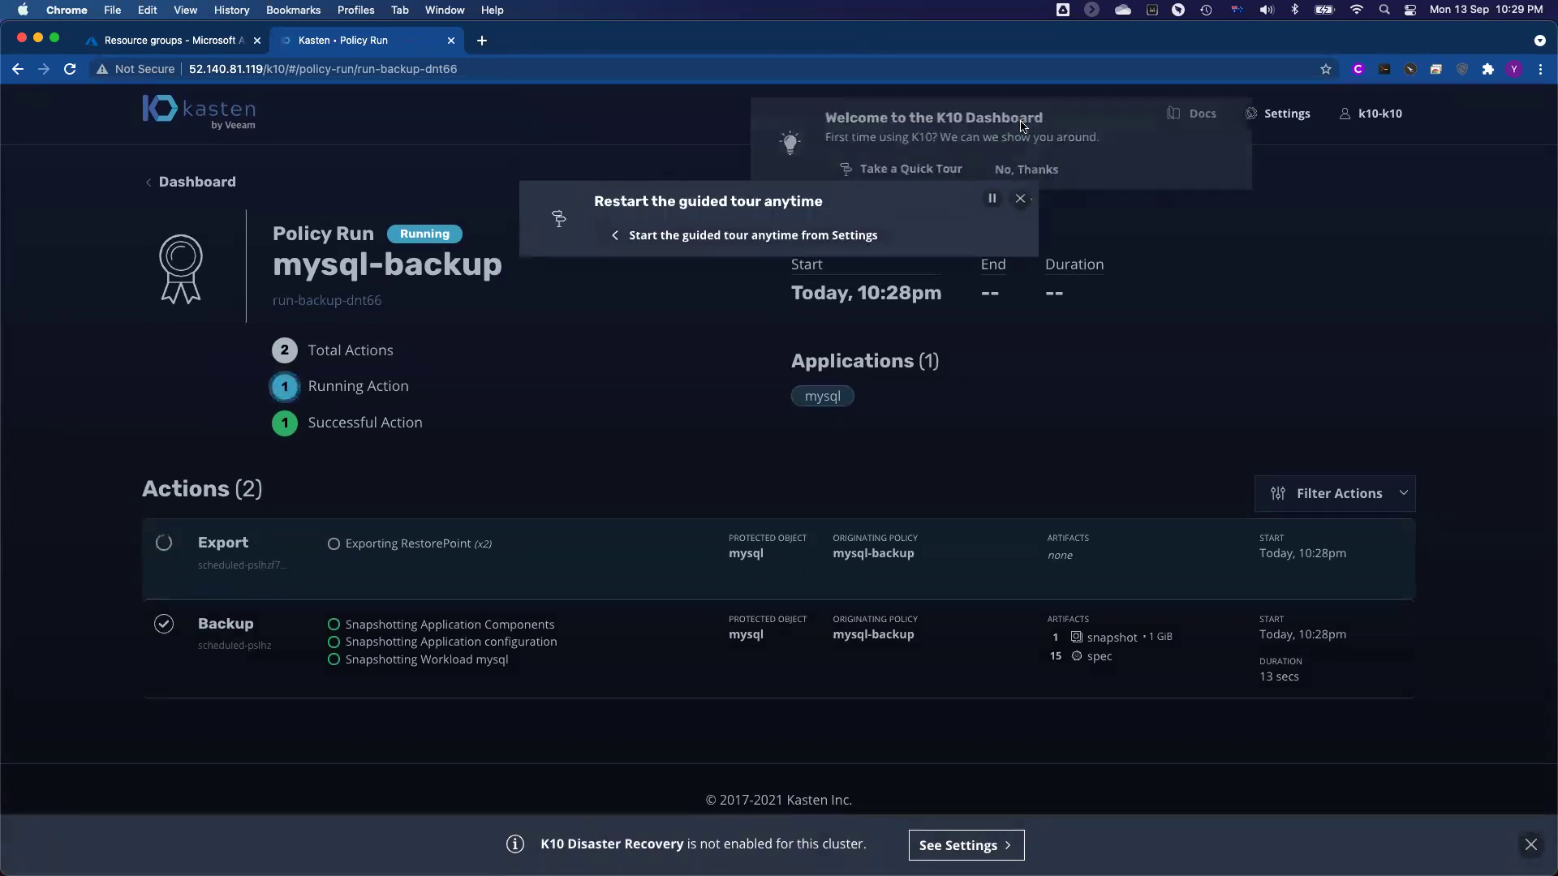
{"action": "left_click", "coordinate": [1021, 115]}
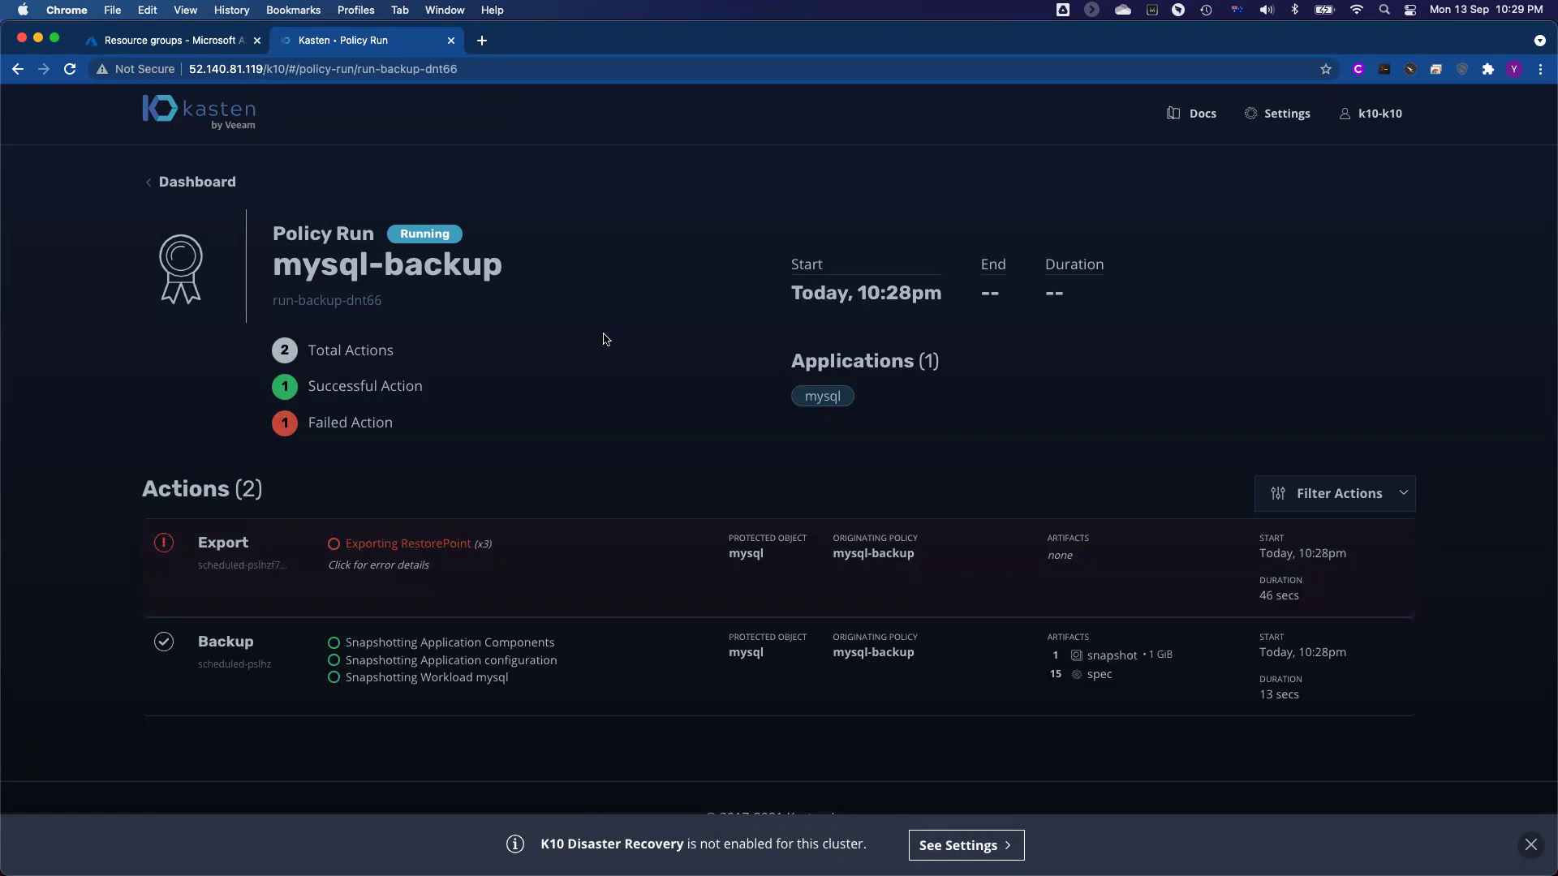
- Switch to the Azure Cloud Shell and run ./runonce.sh to start another on-demand backup job
{"action": "left_click", "coordinate": [162, 51]}
{"action": "type", "text": "./run"}
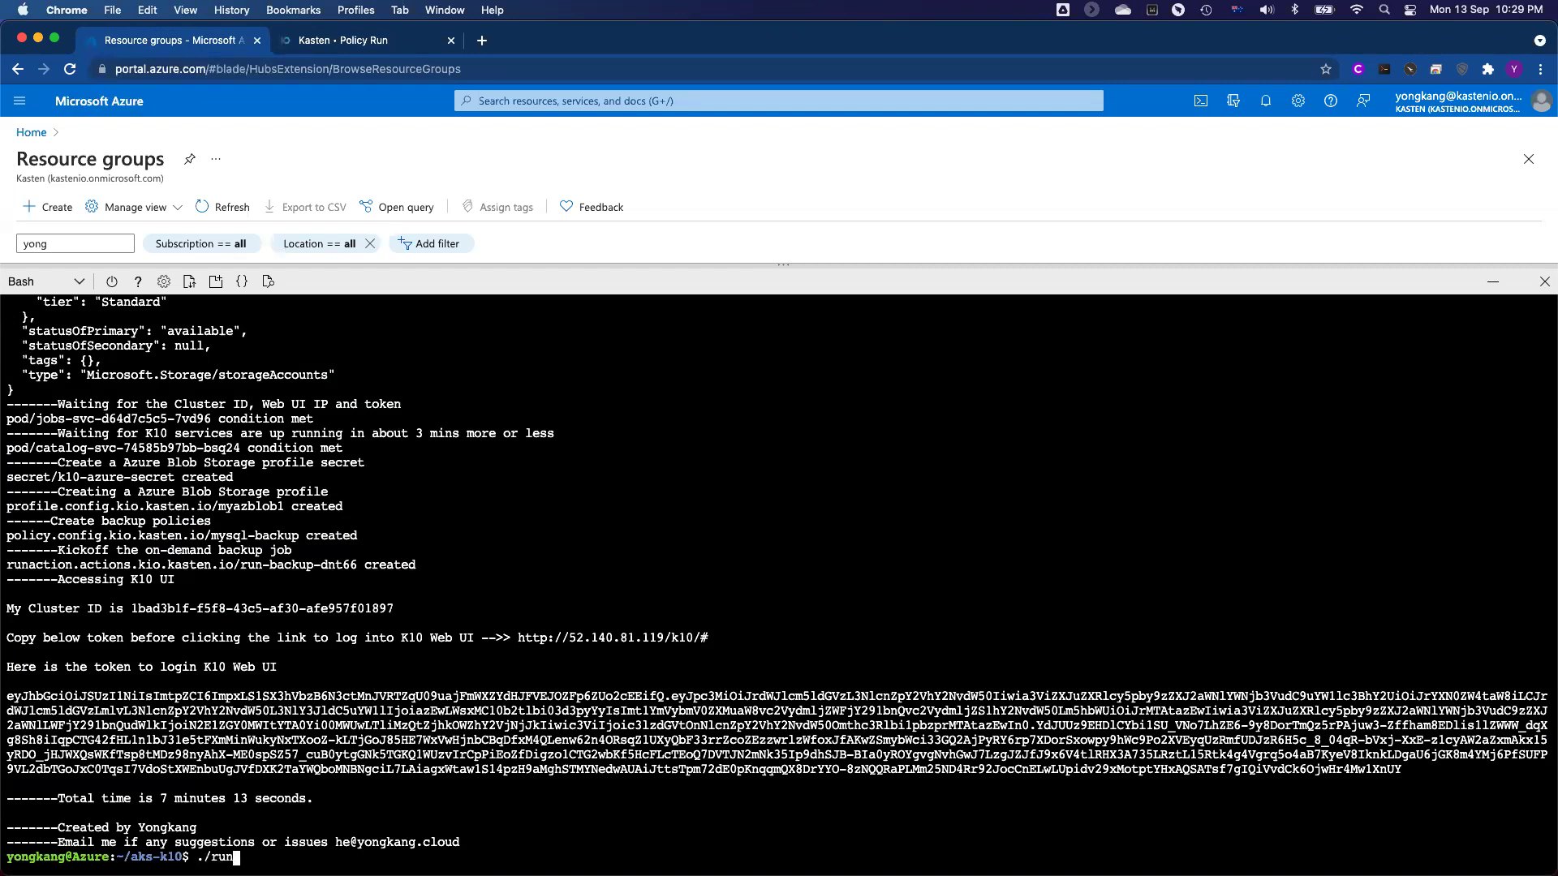
{"action": "key", "text": "Tab"}
{"action": "key", "text": "Return"}
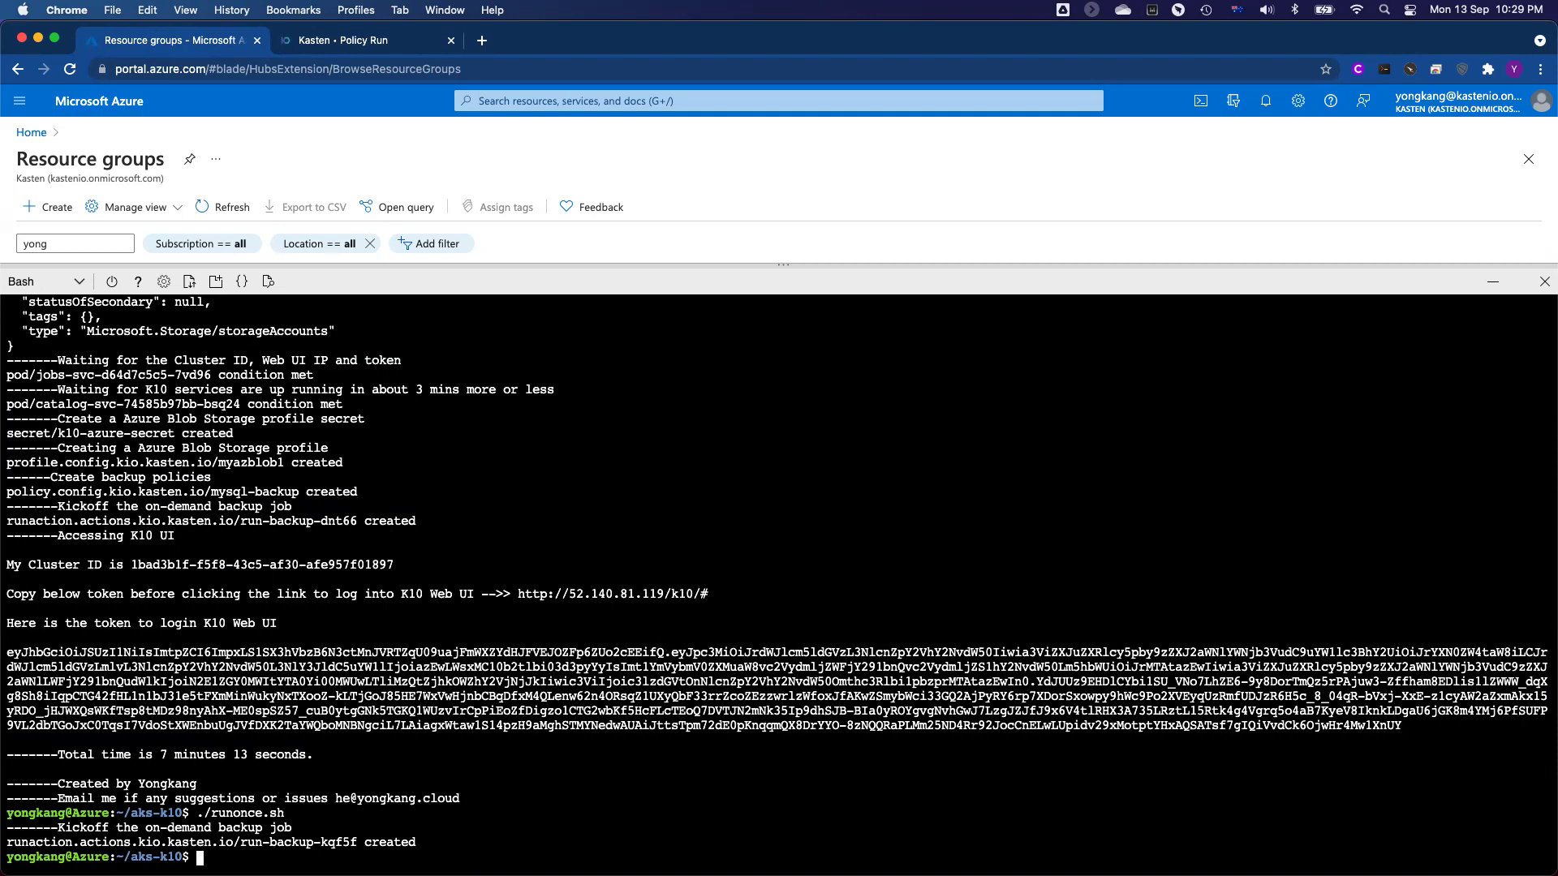
- Return to the Kasten K10 dashboard and open the newest mysql-backup policy run
{"action": "left_click", "coordinate": [341, 44]}
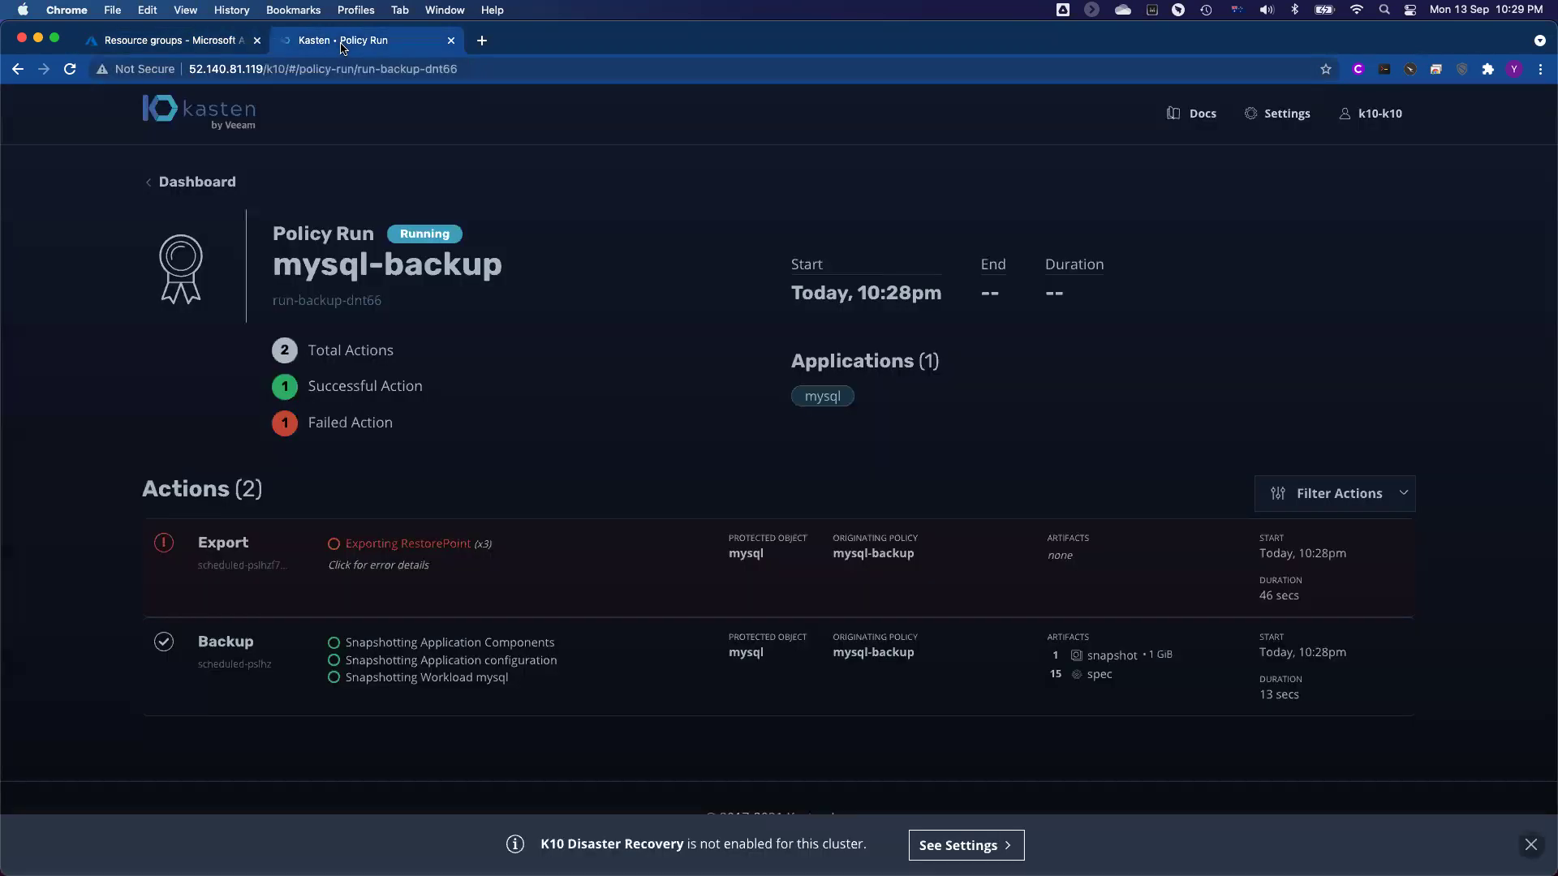
{"action": "left_click", "coordinate": [197, 183]}
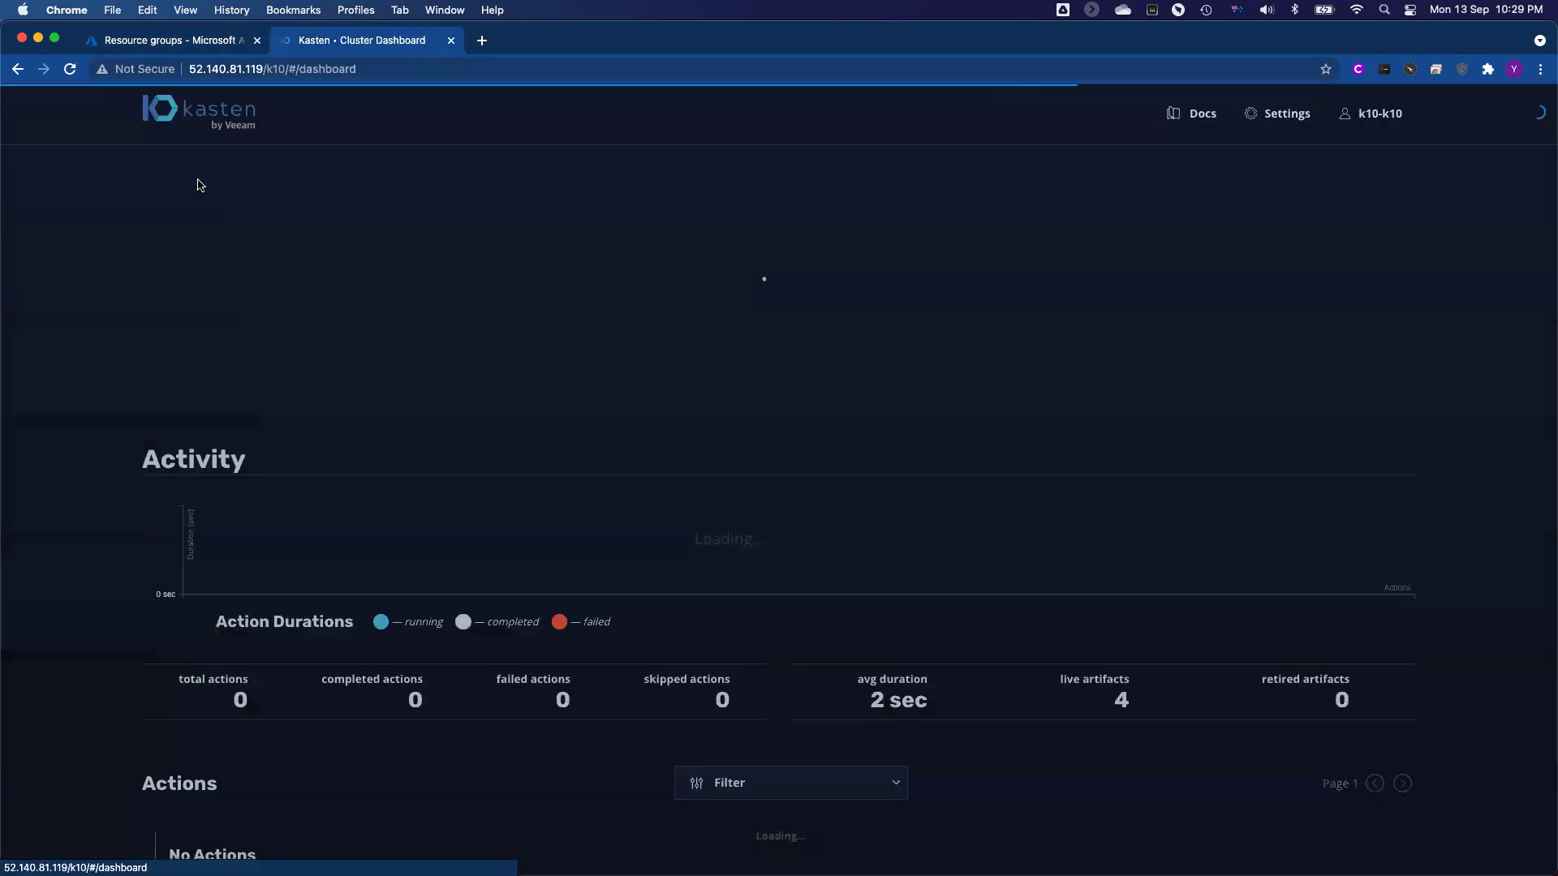
{"action": "scroll", "coordinate": [847, 502], "scroll_direction": "down", "scroll_amount": 5}
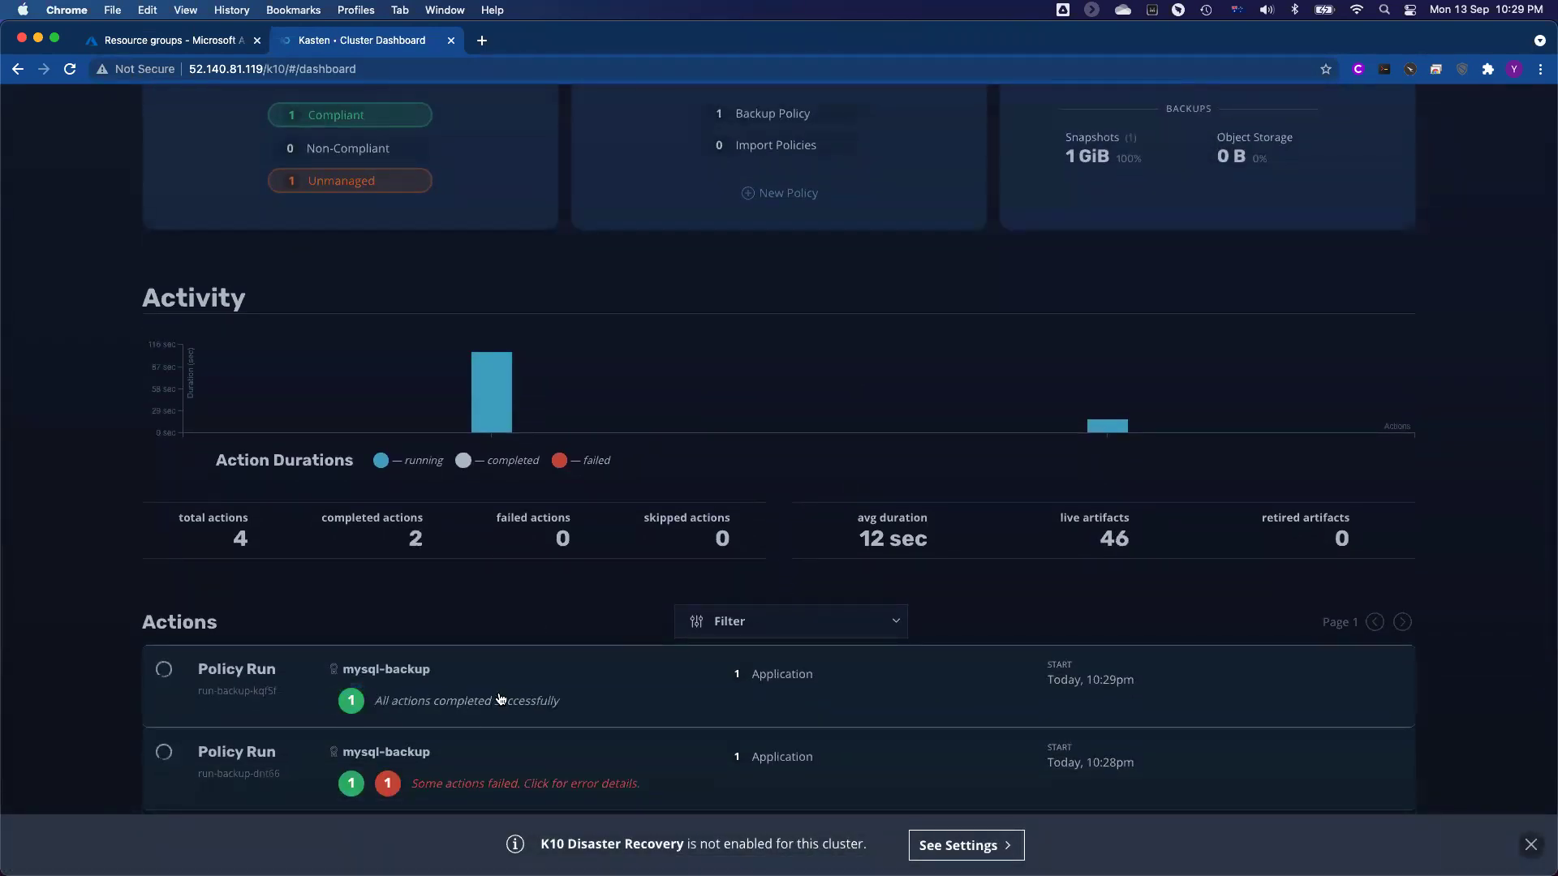
{"action": "left_click", "coordinate": [454, 699]}
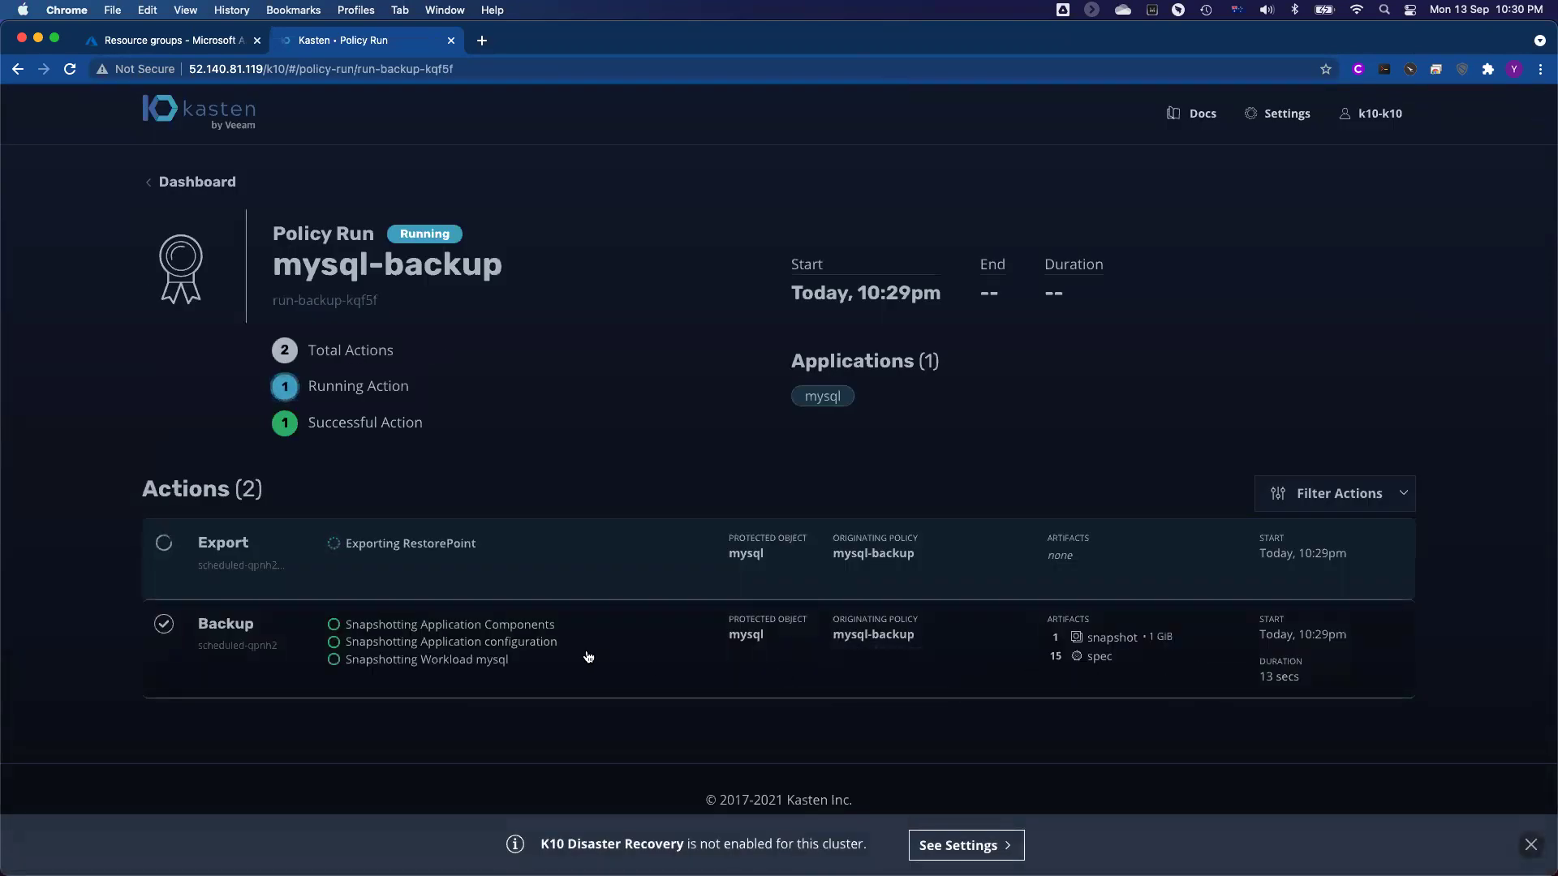
- Examine the Backup action's details, including its volume snapshot and spec artifacts, and close the details
{"action": "left_click", "coordinate": [537, 646]}
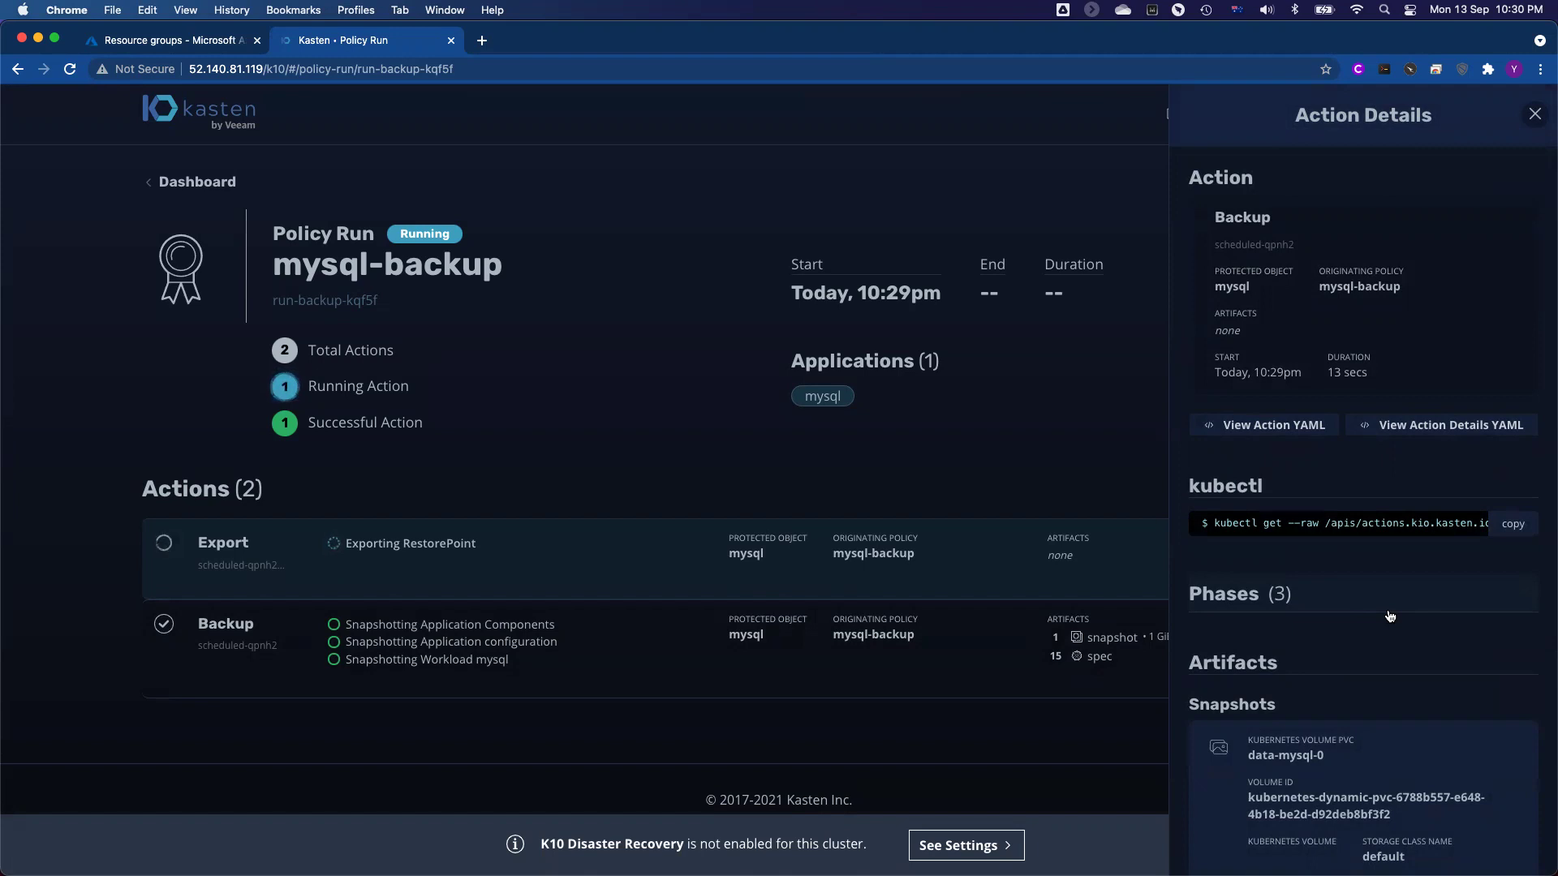
{"action": "scroll", "coordinate": [1389, 615], "scroll_direction": "down", "scroll_amount": 5}
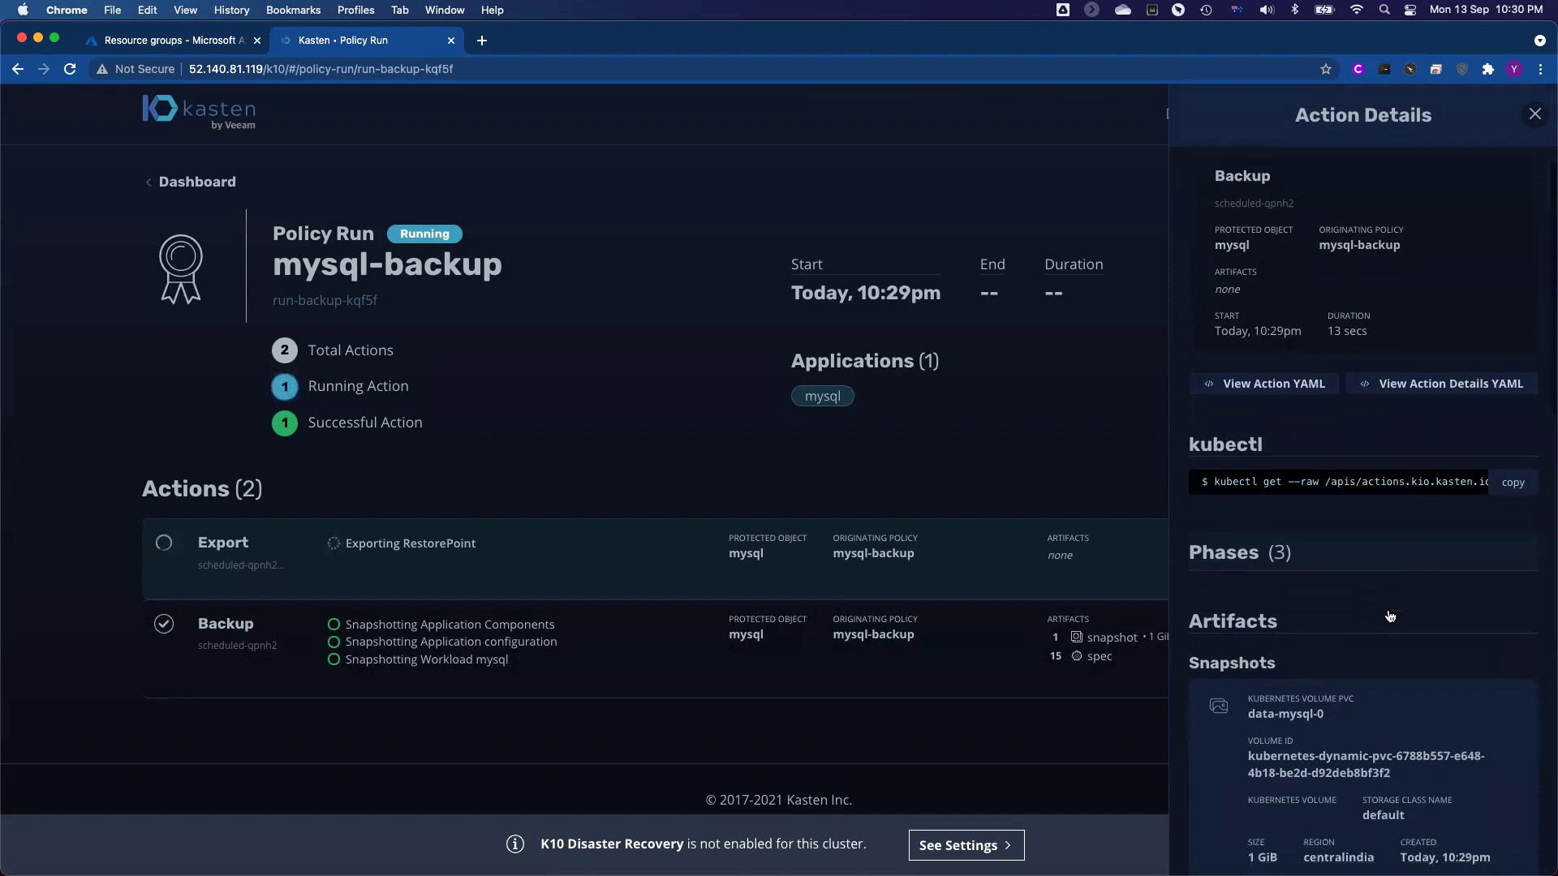
{"action": "scroll", "coordinate": [1389, 615], "scroll_direction": "down", "scroll_amount": 3}
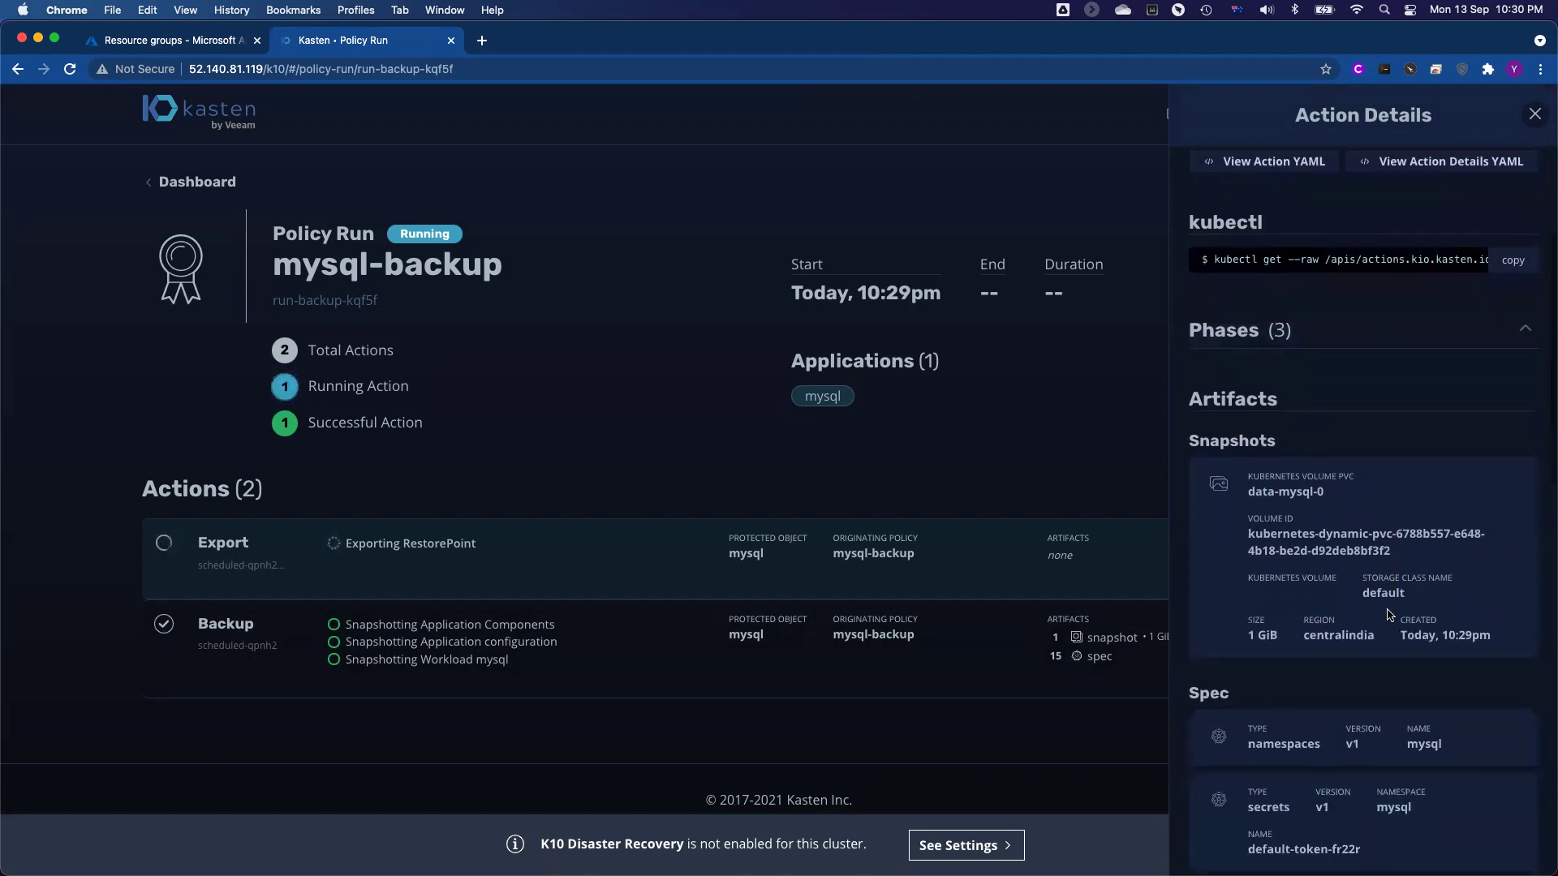
{"action": "scroll", "coordinate": [1389, 615], "scroll_direction": "down", "scroll_amount": 2}
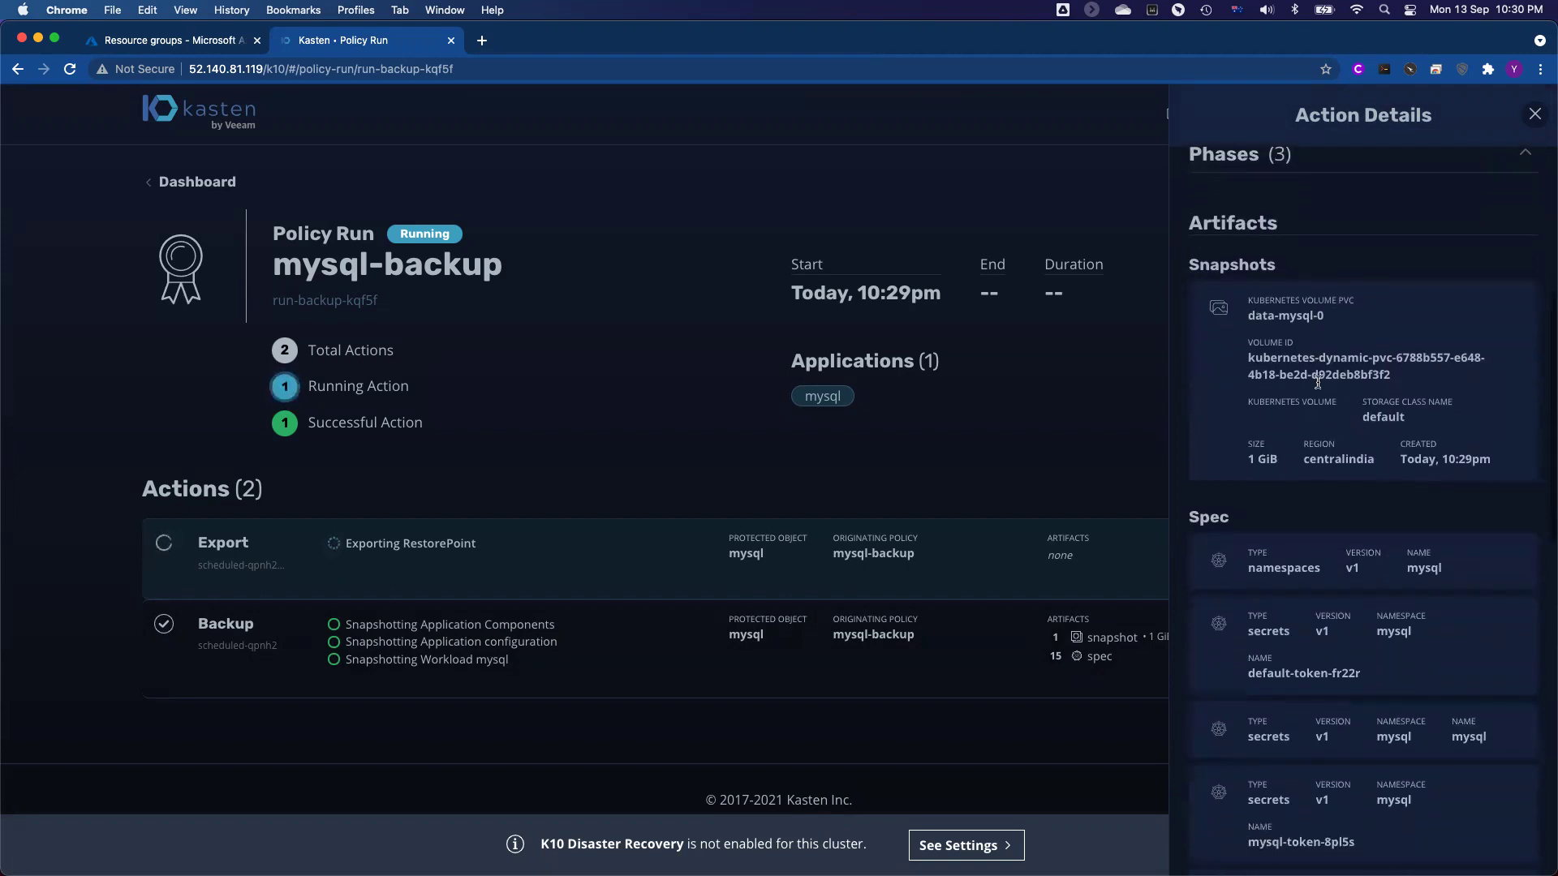
{"action": "scroll", "coordinate": [1340, 496], "scroll_direction": "down", "scroll_amount": 3}
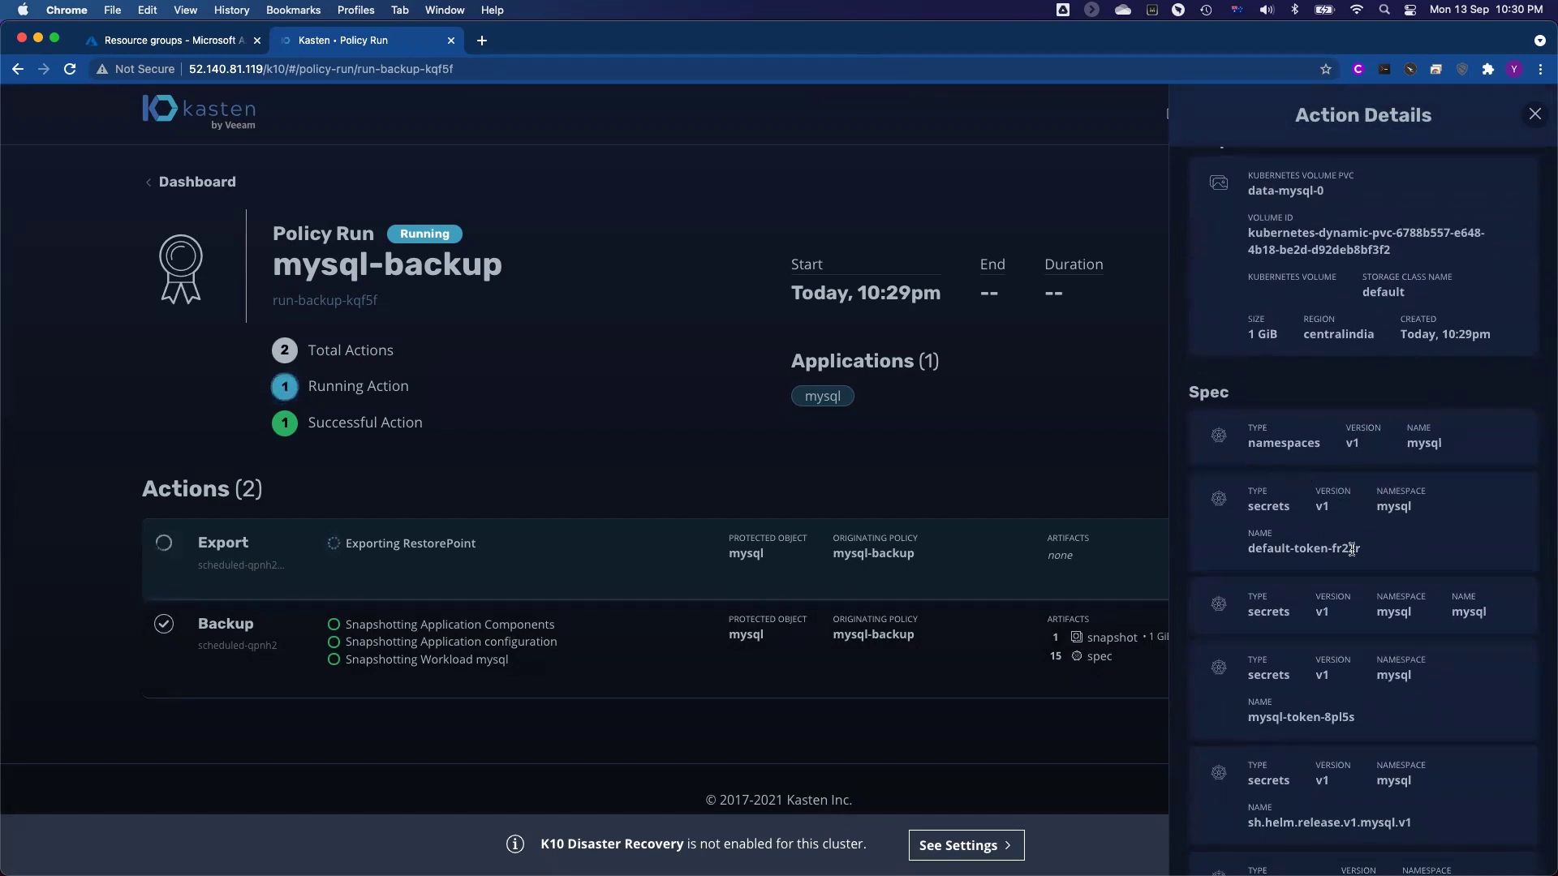
{"action": "scroll", "coordinate": [1352, 550], "scroll_direction": "down", "scroll_amount": 8}
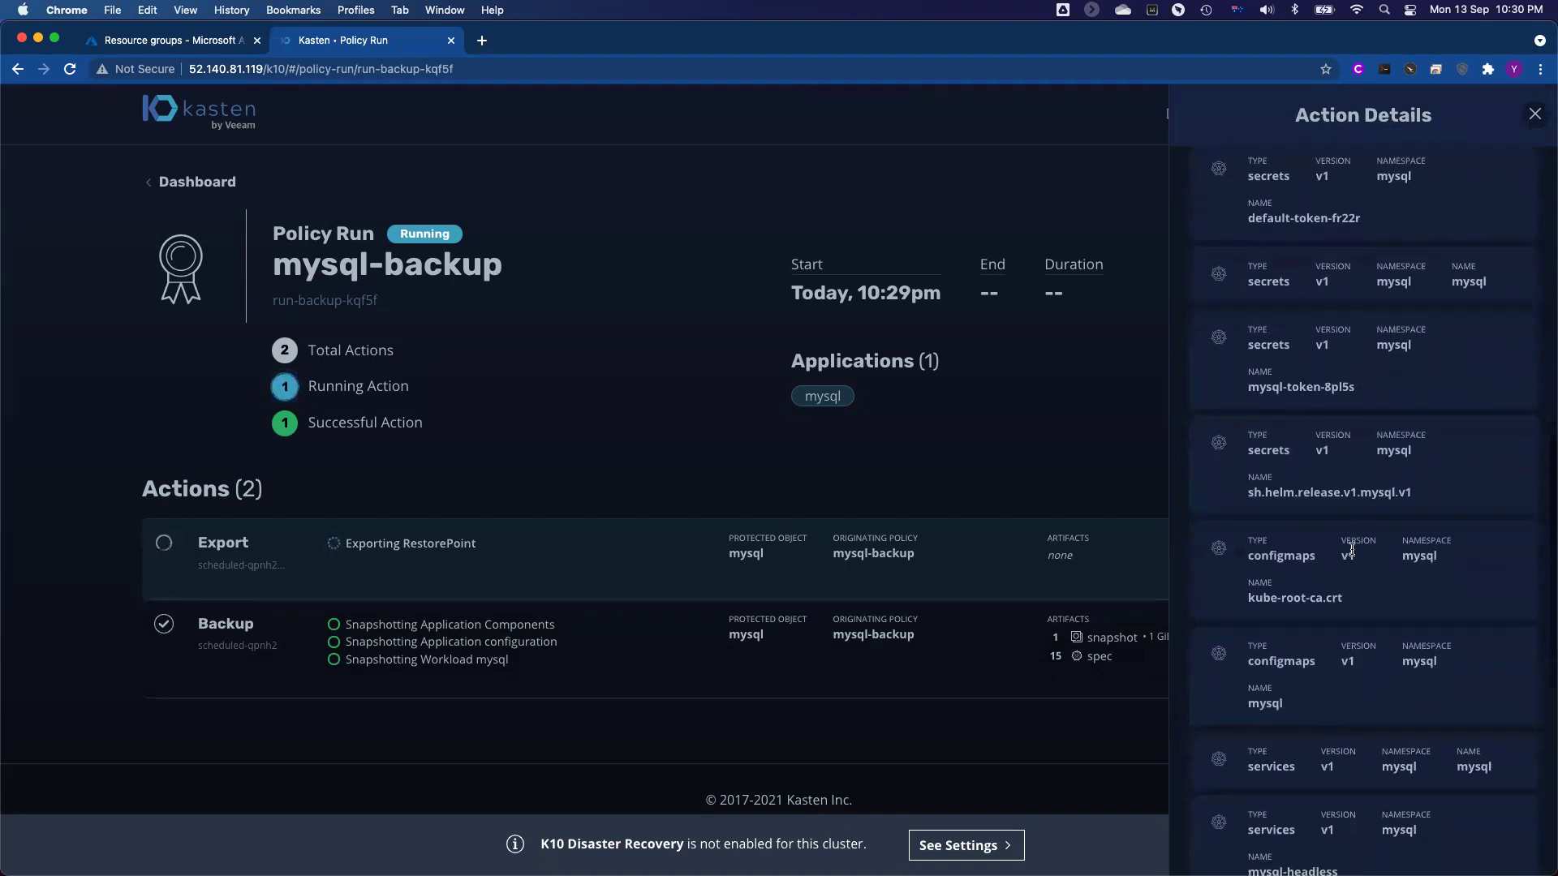
{"action": "scroll", "coordinate": [1352, 549], "scroll_direction": "down", "scroll_amount": 5}
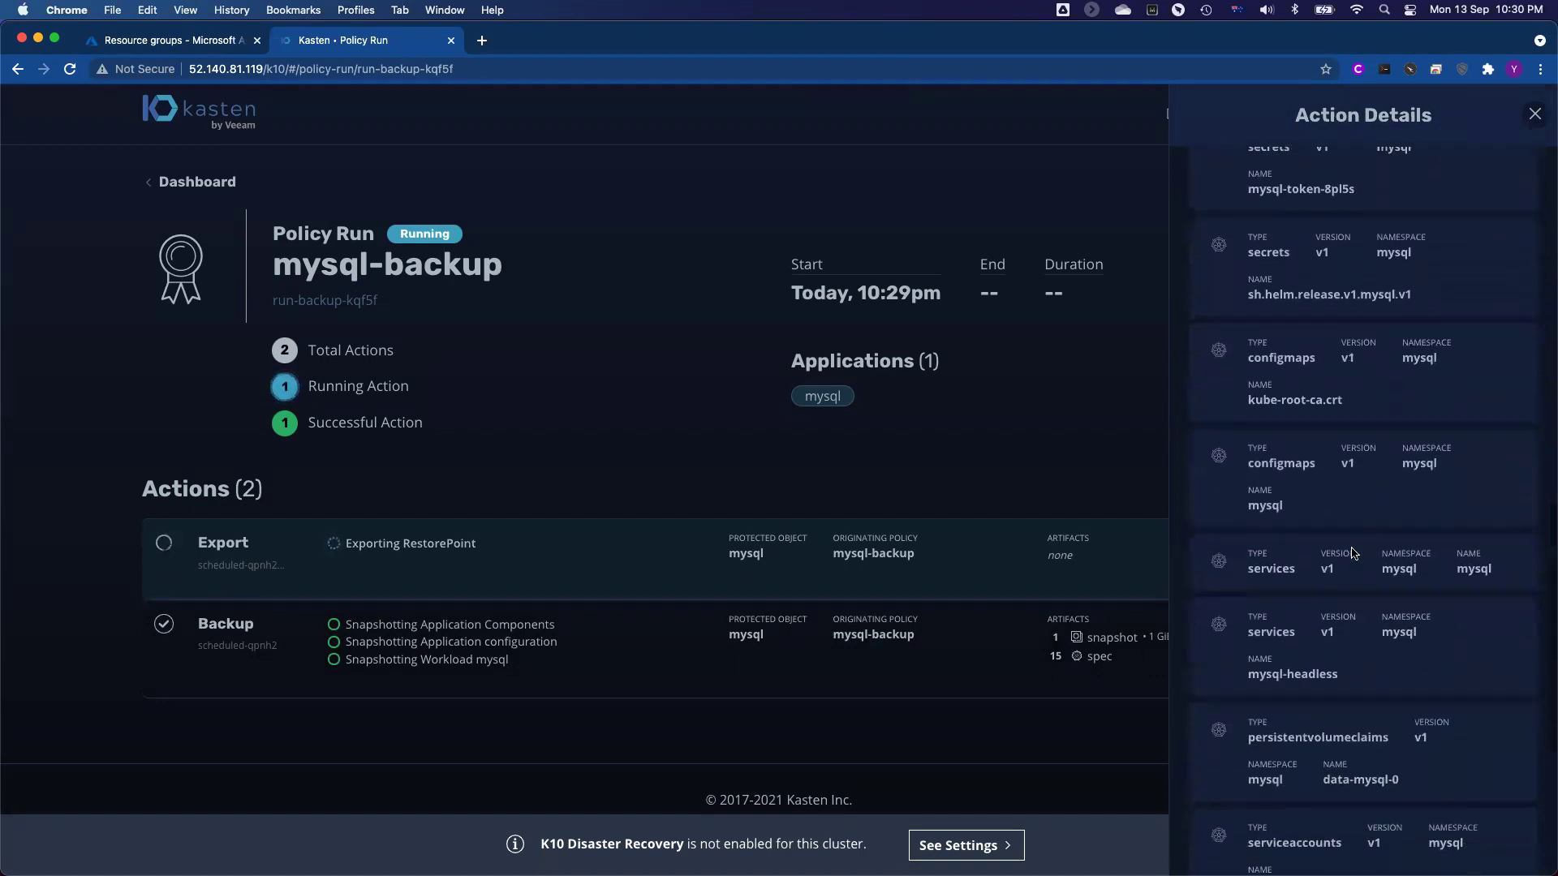
{"action": "scroll", "coordinate": [1366, 602], "scroll_direction": "down", "scroll_amount": 6}
{"action": "scroll", "coordinate": [1366, 603], "scroll_direction": "down", "scroll_amount": 8}
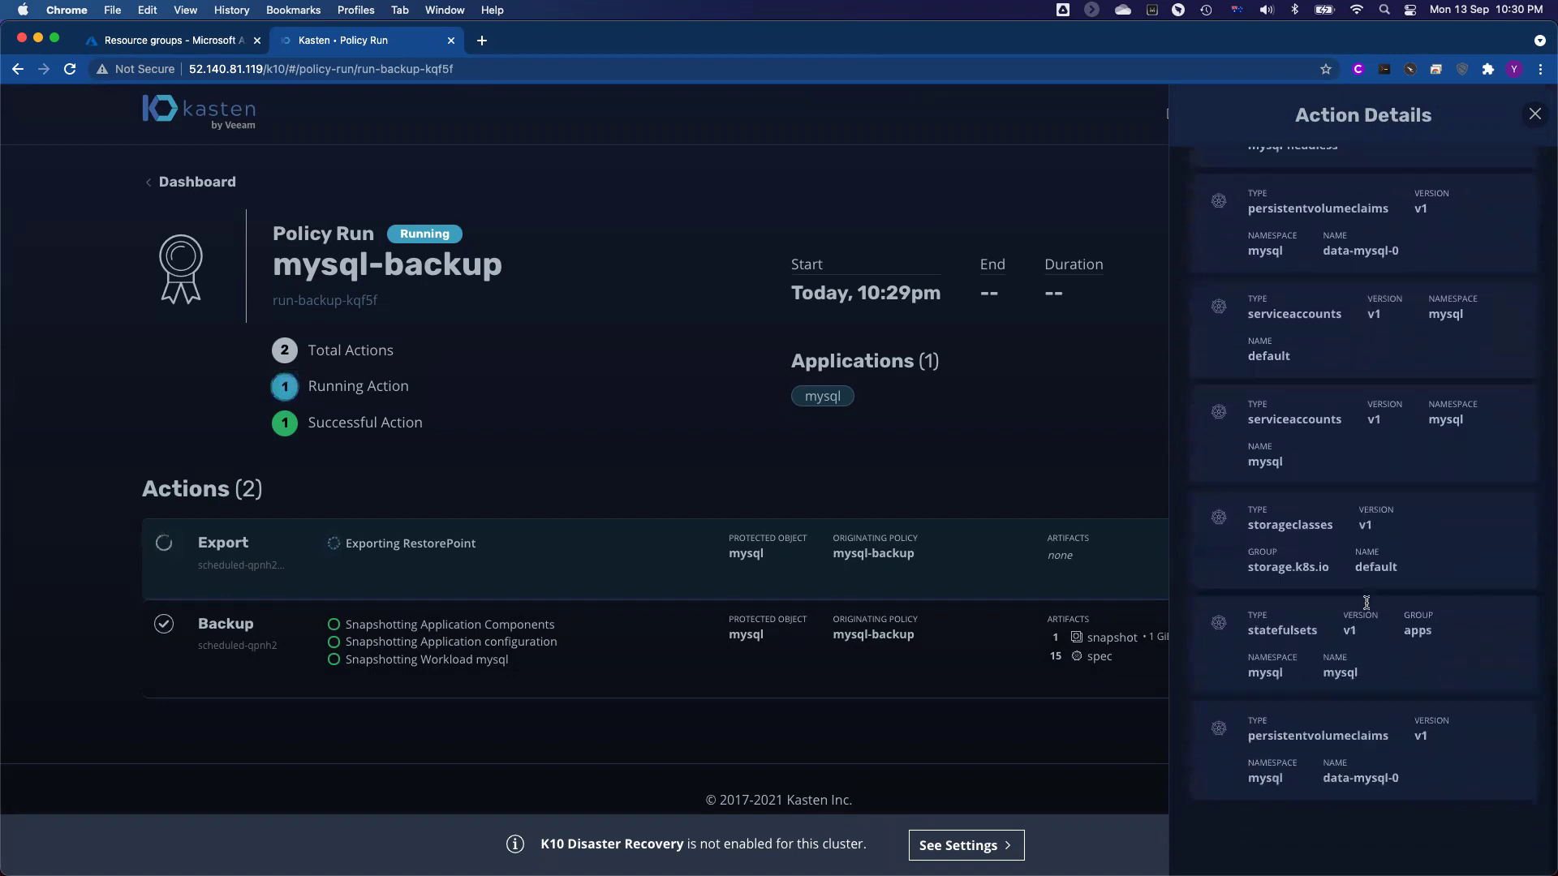
{"action": "scroll", "coordinate": [1366, 603], "scroll_direction": "down", "scroll_amount": 1}
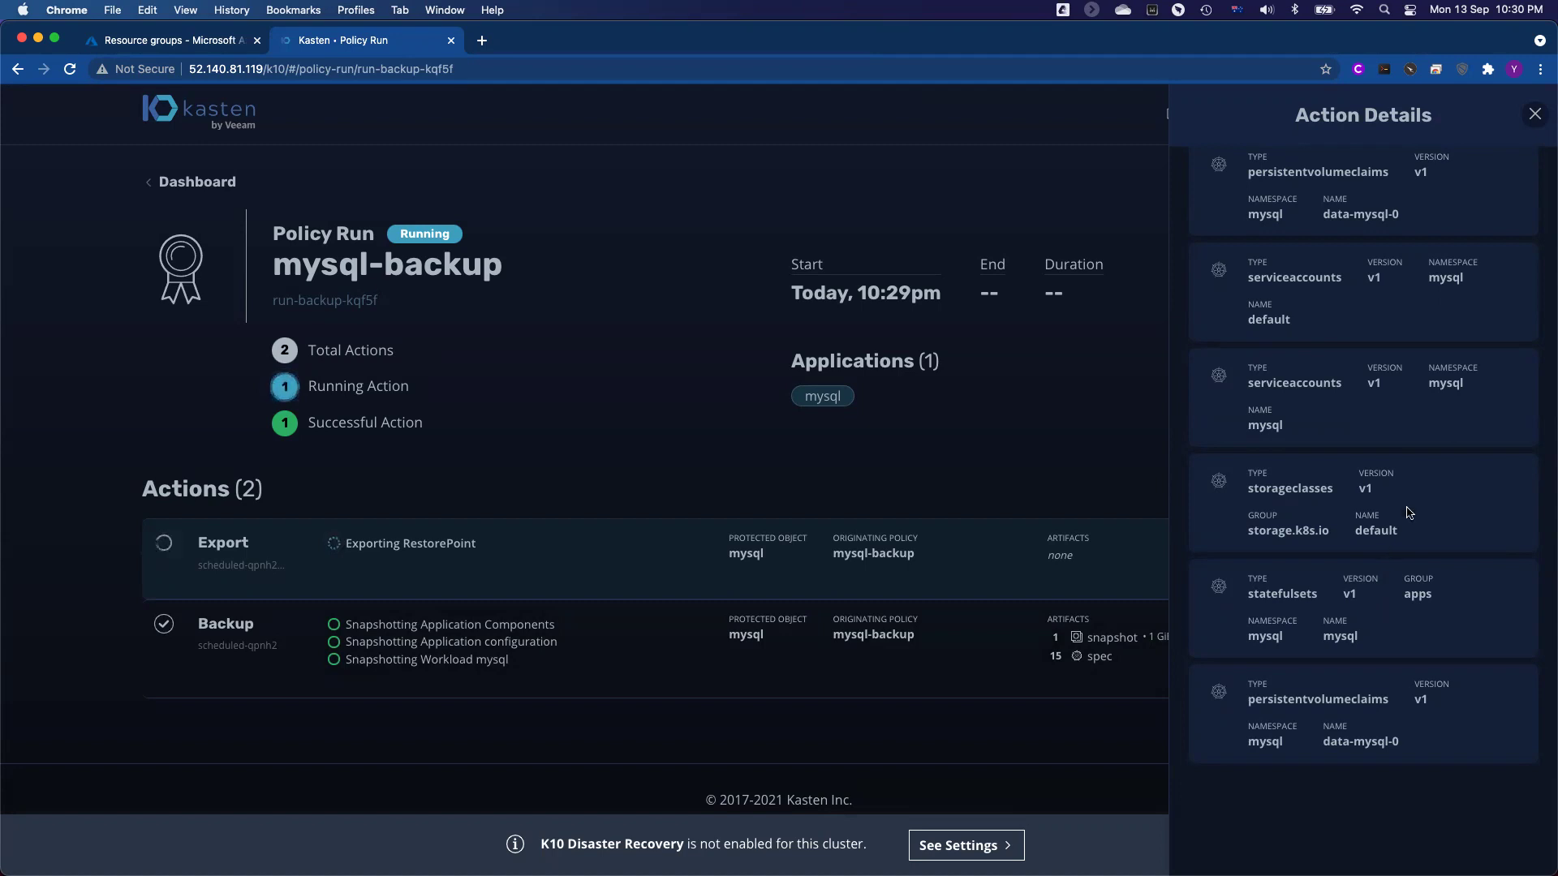
{"action": "scroll", "coordinate": [1416, 474], "scroll_direction": "up", "scroll_amount": 1}
{"action": "scroll", "coordinate": [1416, 474], "scroll_direction": "up", "scroll_amount": 3}
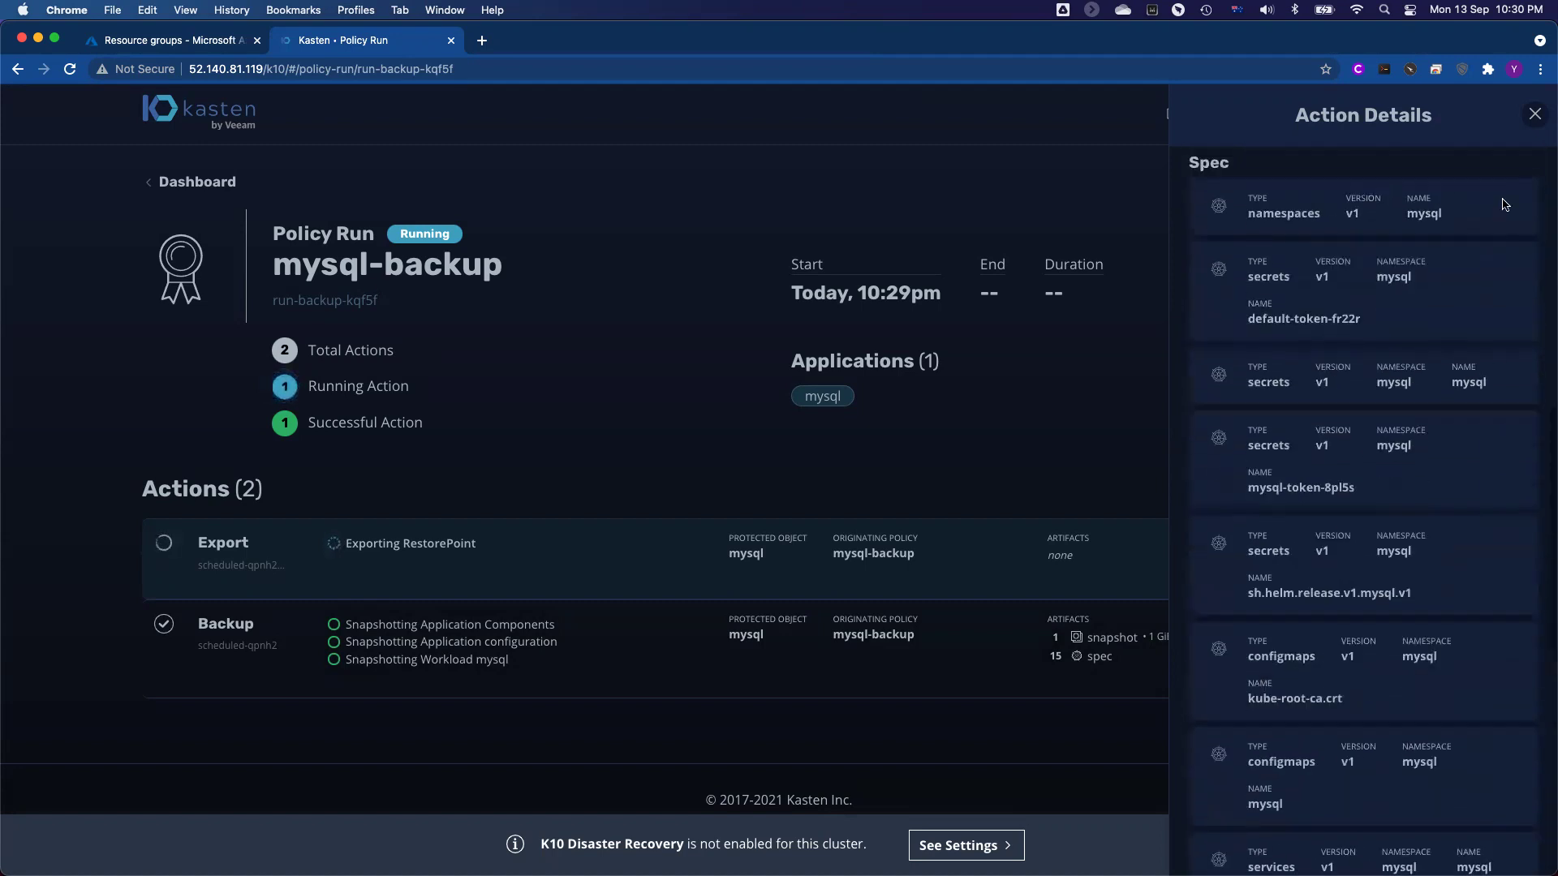
{"action": "left_click", "coordinate": [1534, 114]}
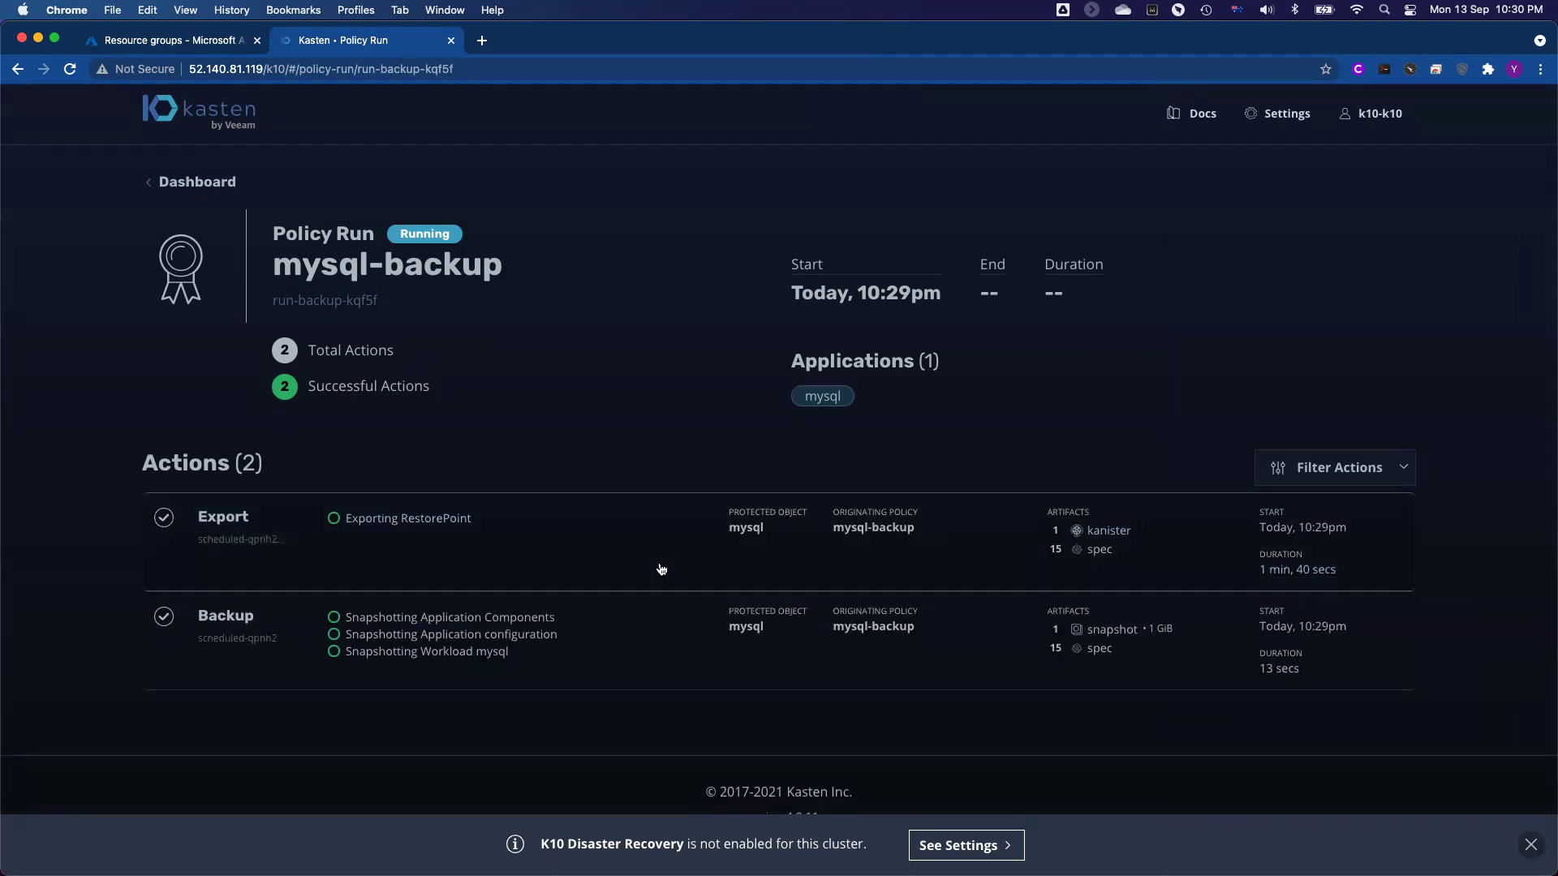
- Open the mysql application's restore points and select the non-exported 10:29pm mysql-backup instance to review its restore settings
{"action": "left_click", "coordinate": [196, 183]}
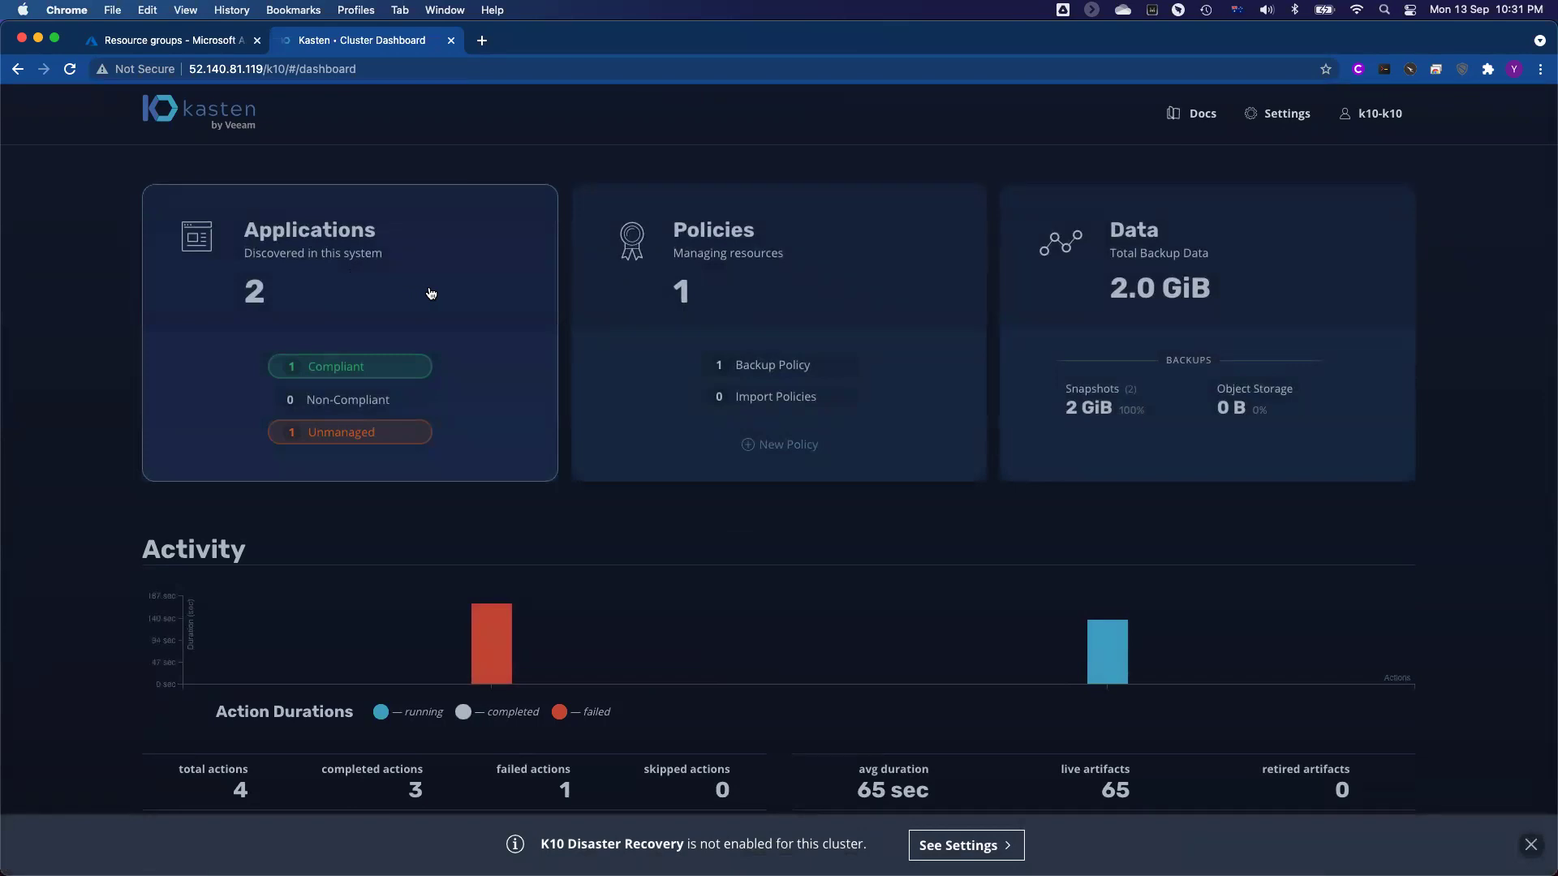
{"action": "left_click", "coordinate": [430, 293]}
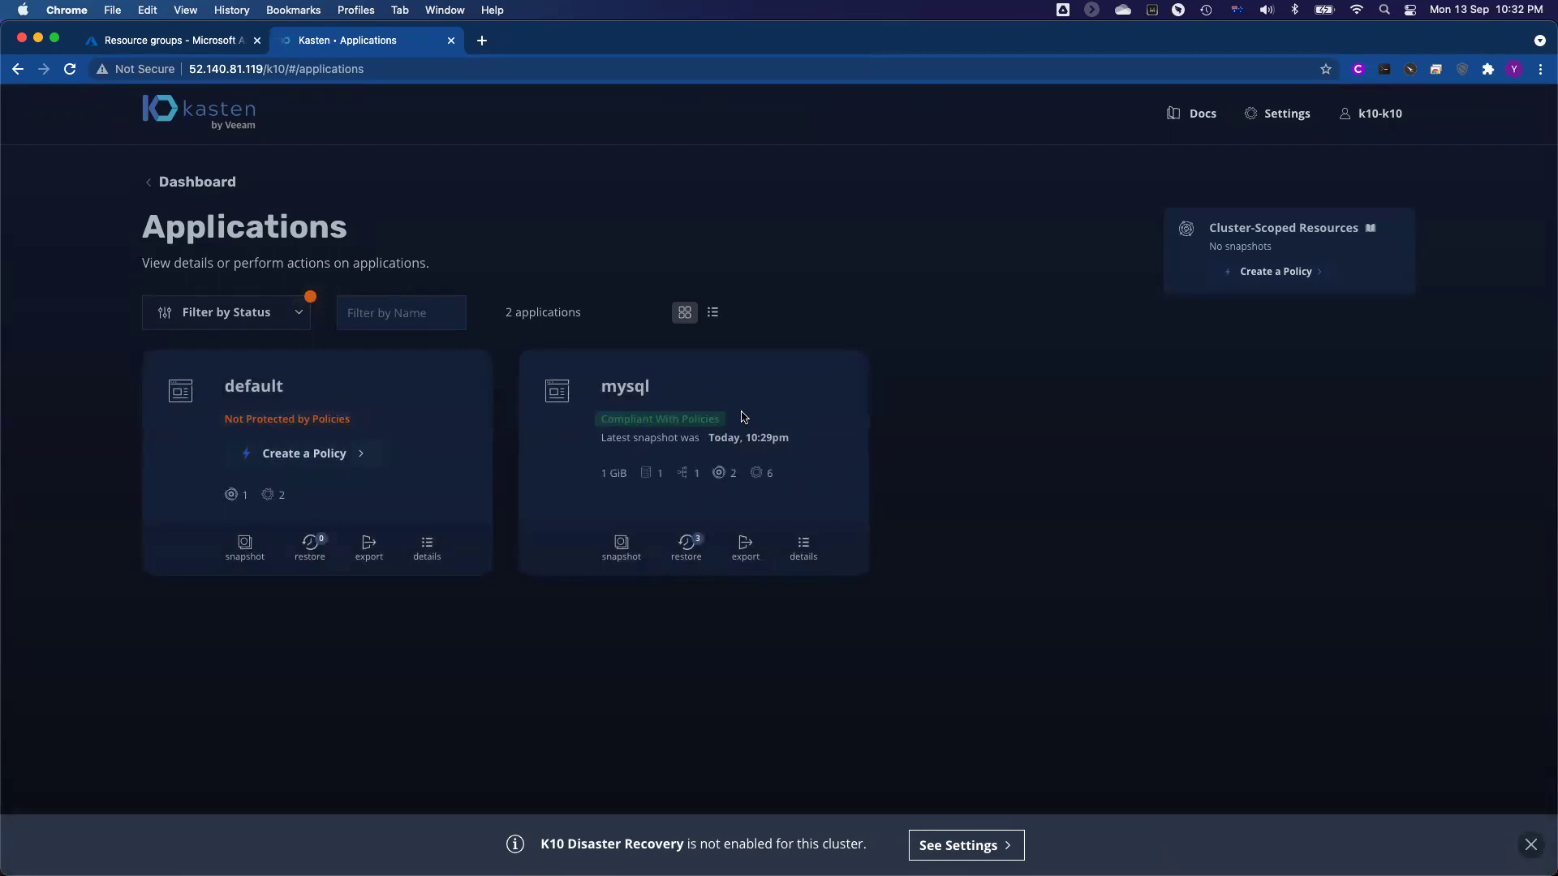
{"action": "left_click", "coordinate": [685, 559]}
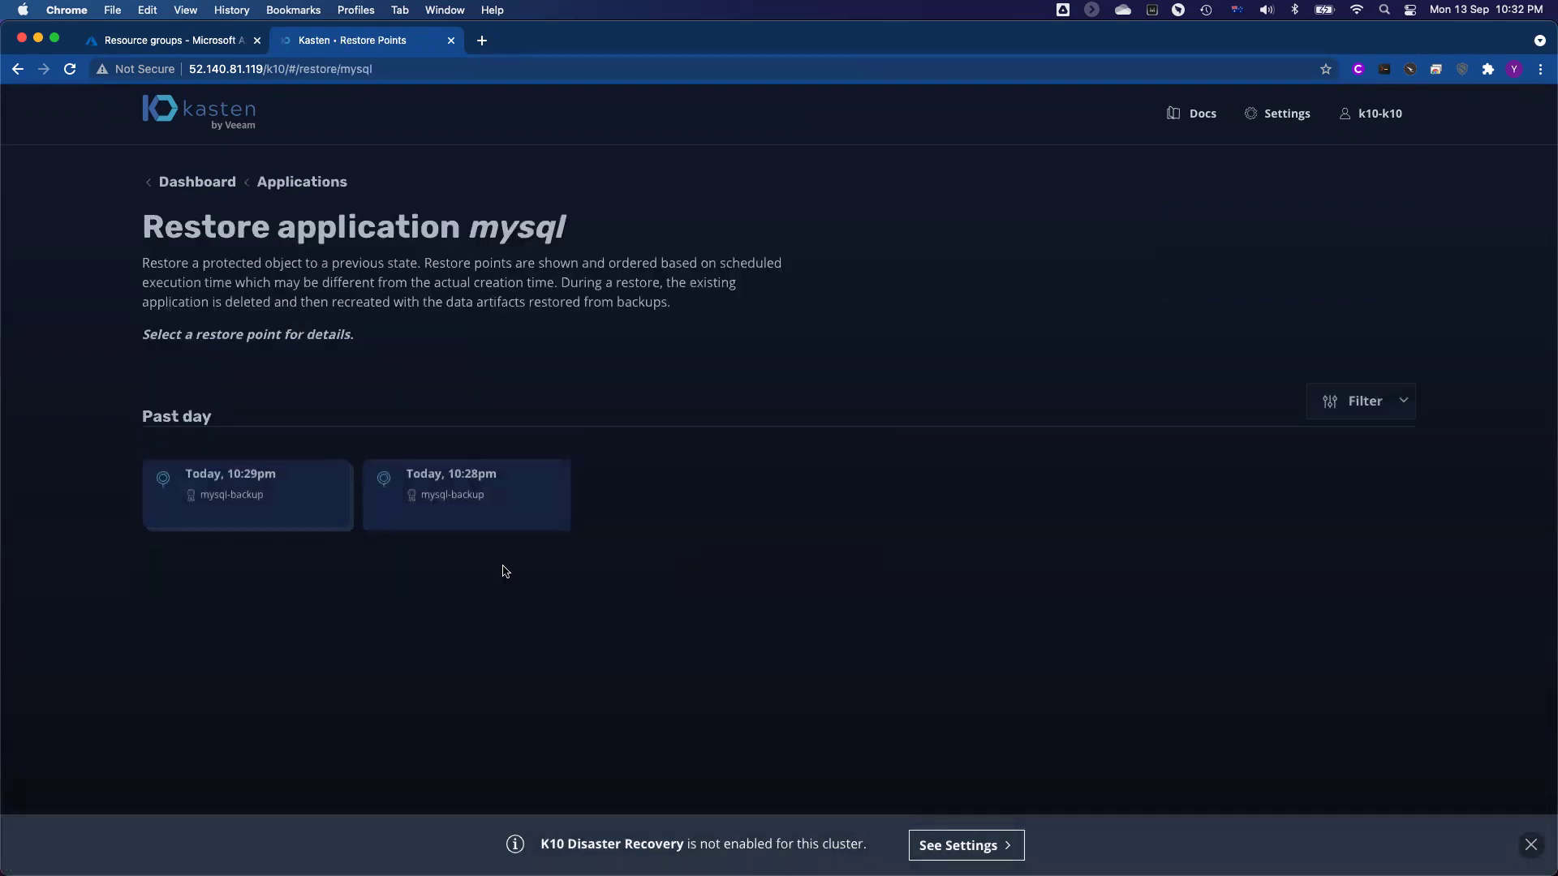
{"action": "left_click", "coordinate": [225, 507]}
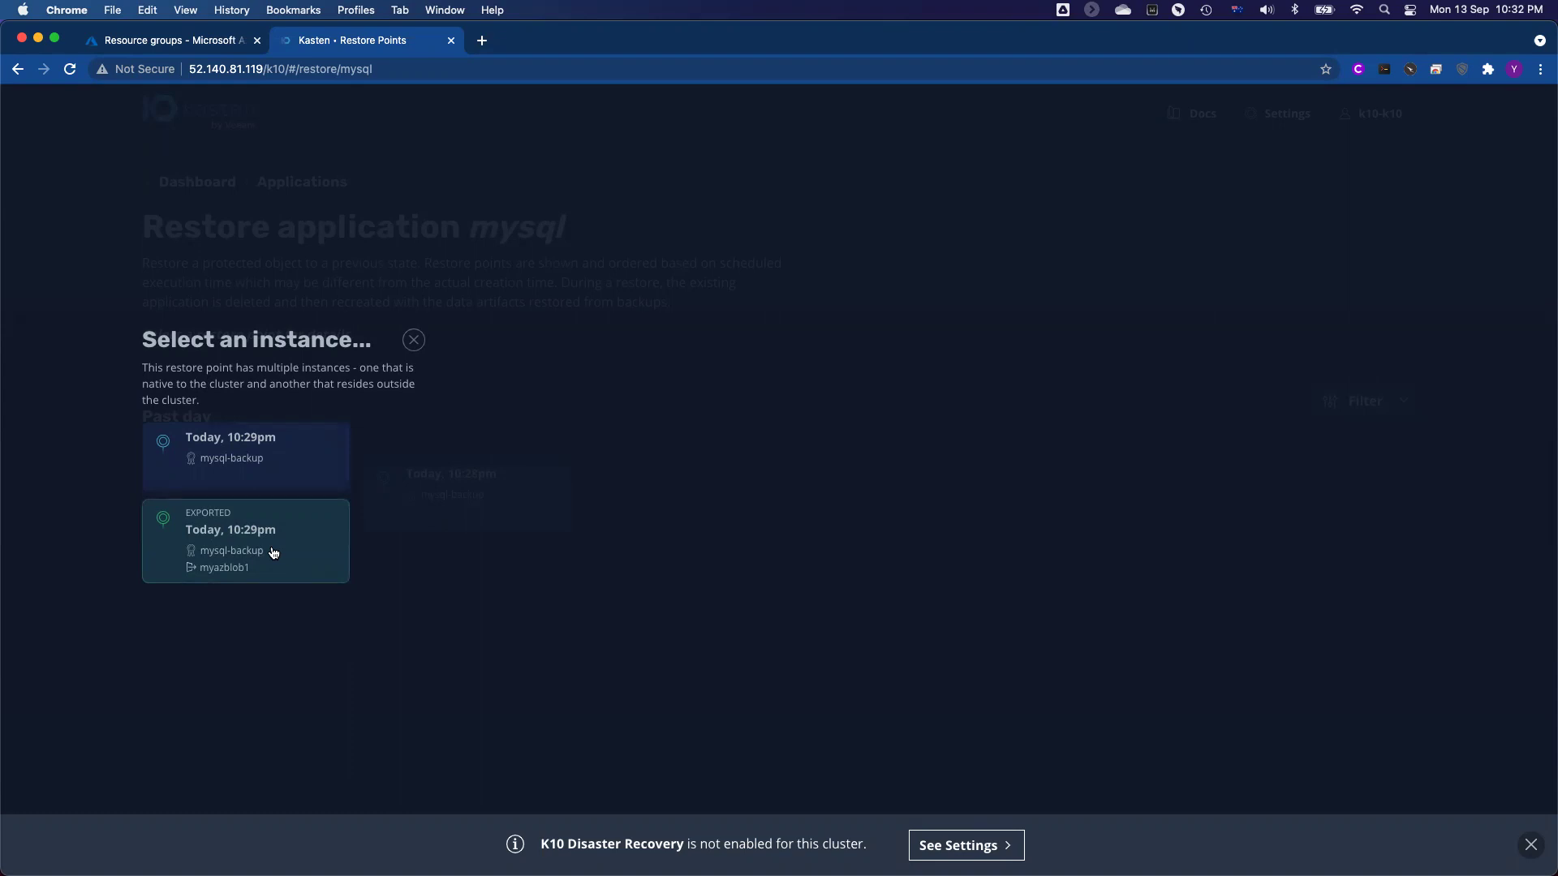
{"action": "left_click", "coordinate": [272, 455]}
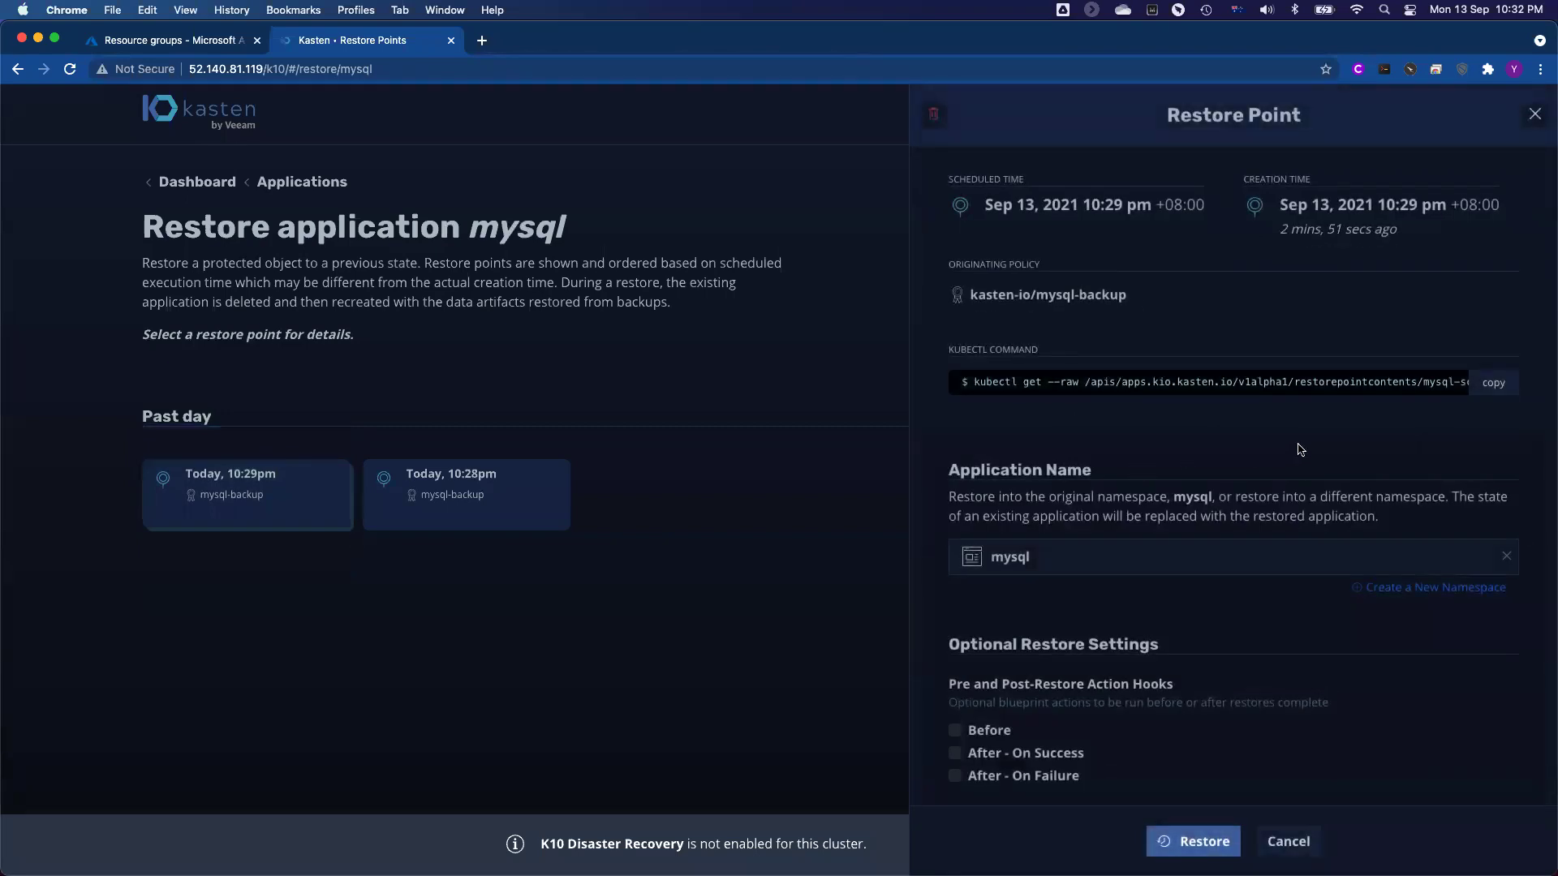
{"action": "scroll", "coordinate": [1301, 450], "scroll_direction": "down", "scroll_amount": 3}
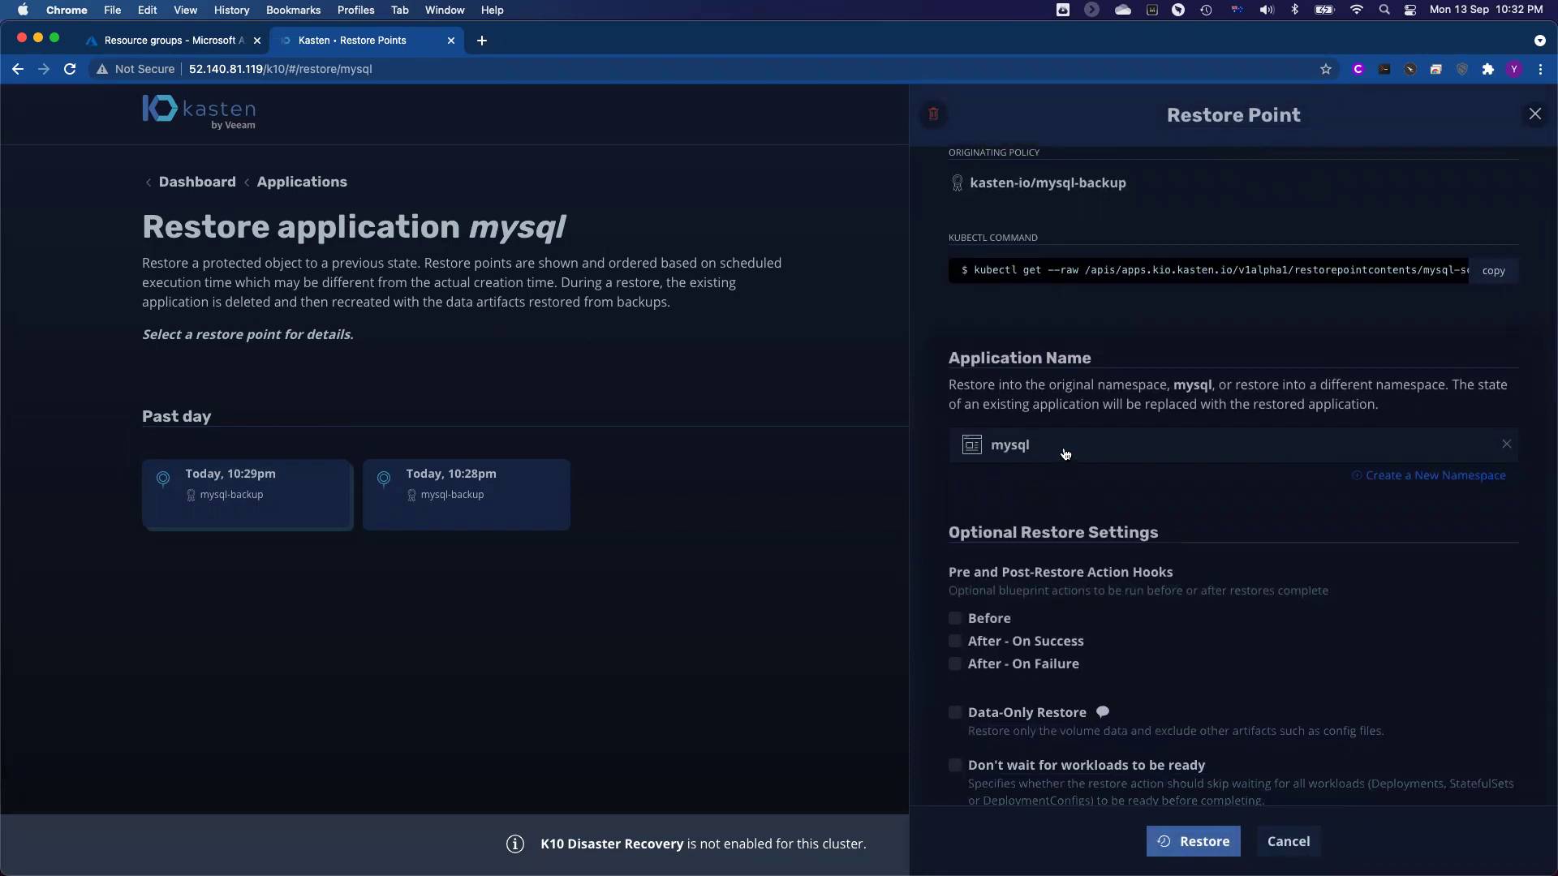
- Create a new namespace named mysql-clone as the target for the restored mysql application
{"action": "left_click", "coordinate": [1382, 484]}
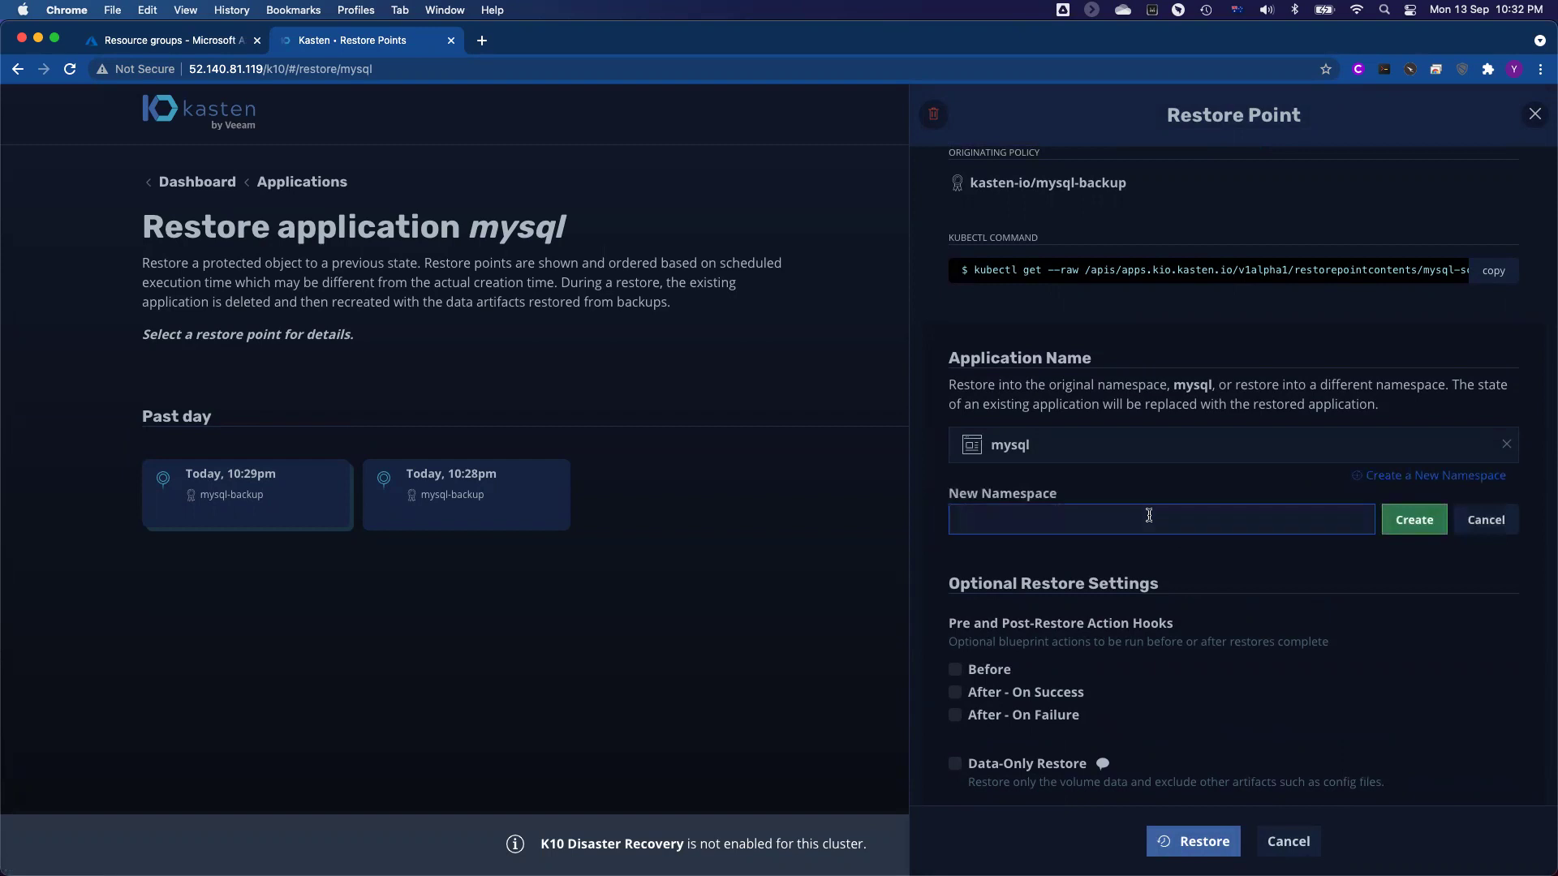
{"action": "type", "text": "mysql-clone"}
{"action": "left_click", "coordinate": [1417, 523]}
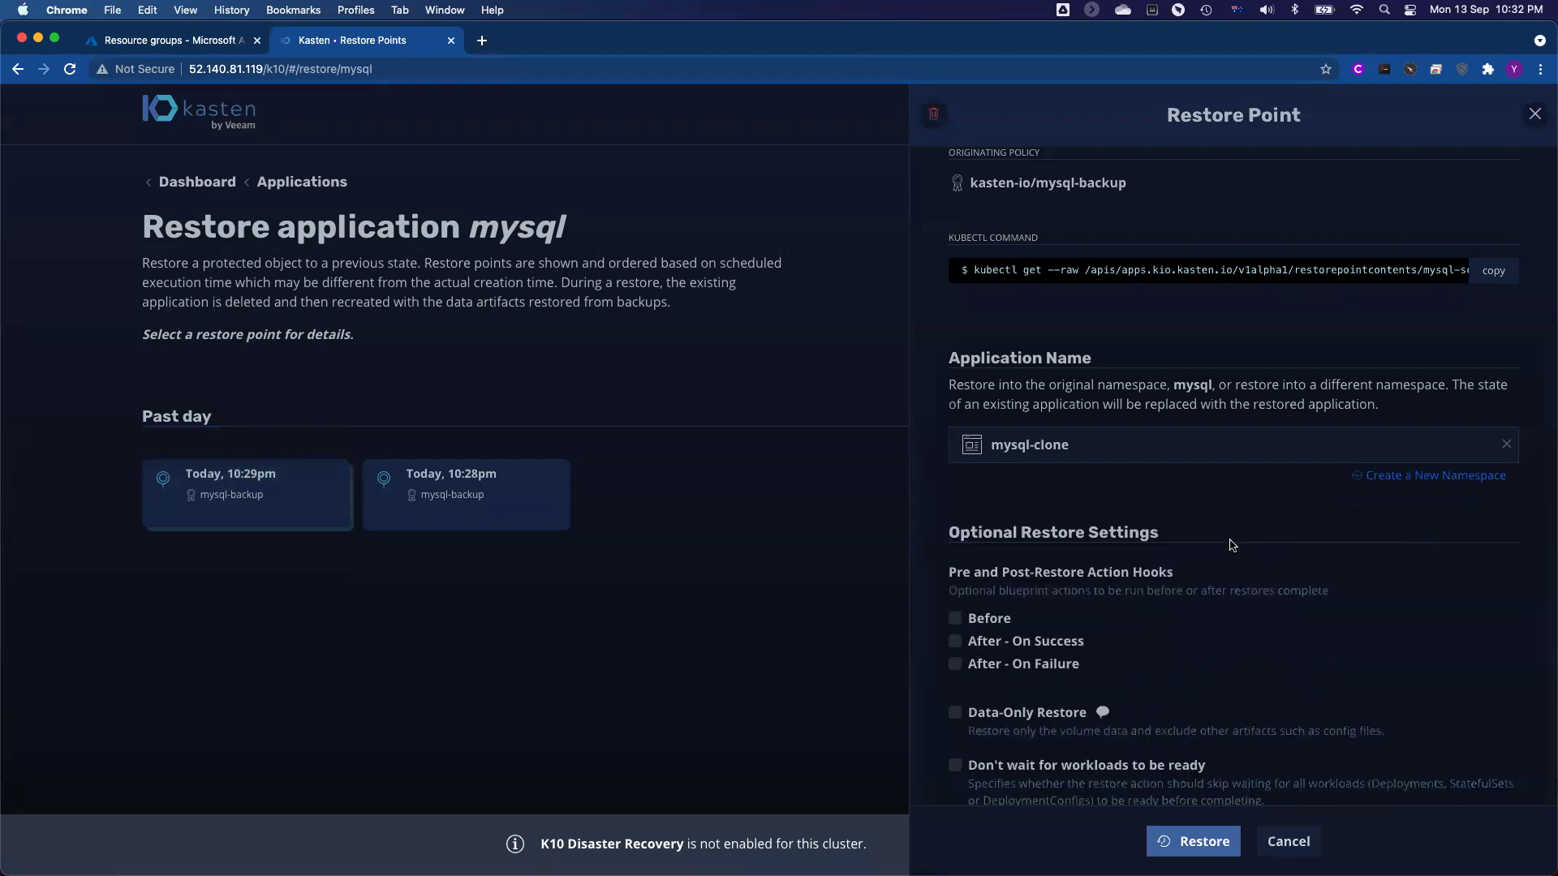
- Try excluding all spec artifacts and toggling only the default-token secret, and reselect all spec artifacts for the restore
{"action": "scroll", "coordinate": [1233, 544], "scroll_direction": "down", "scroll_amount": 3}
{"action": "scroll", "coordinate": [1233, 544], "scroll_direction": "down", "scroll_amount": 10}
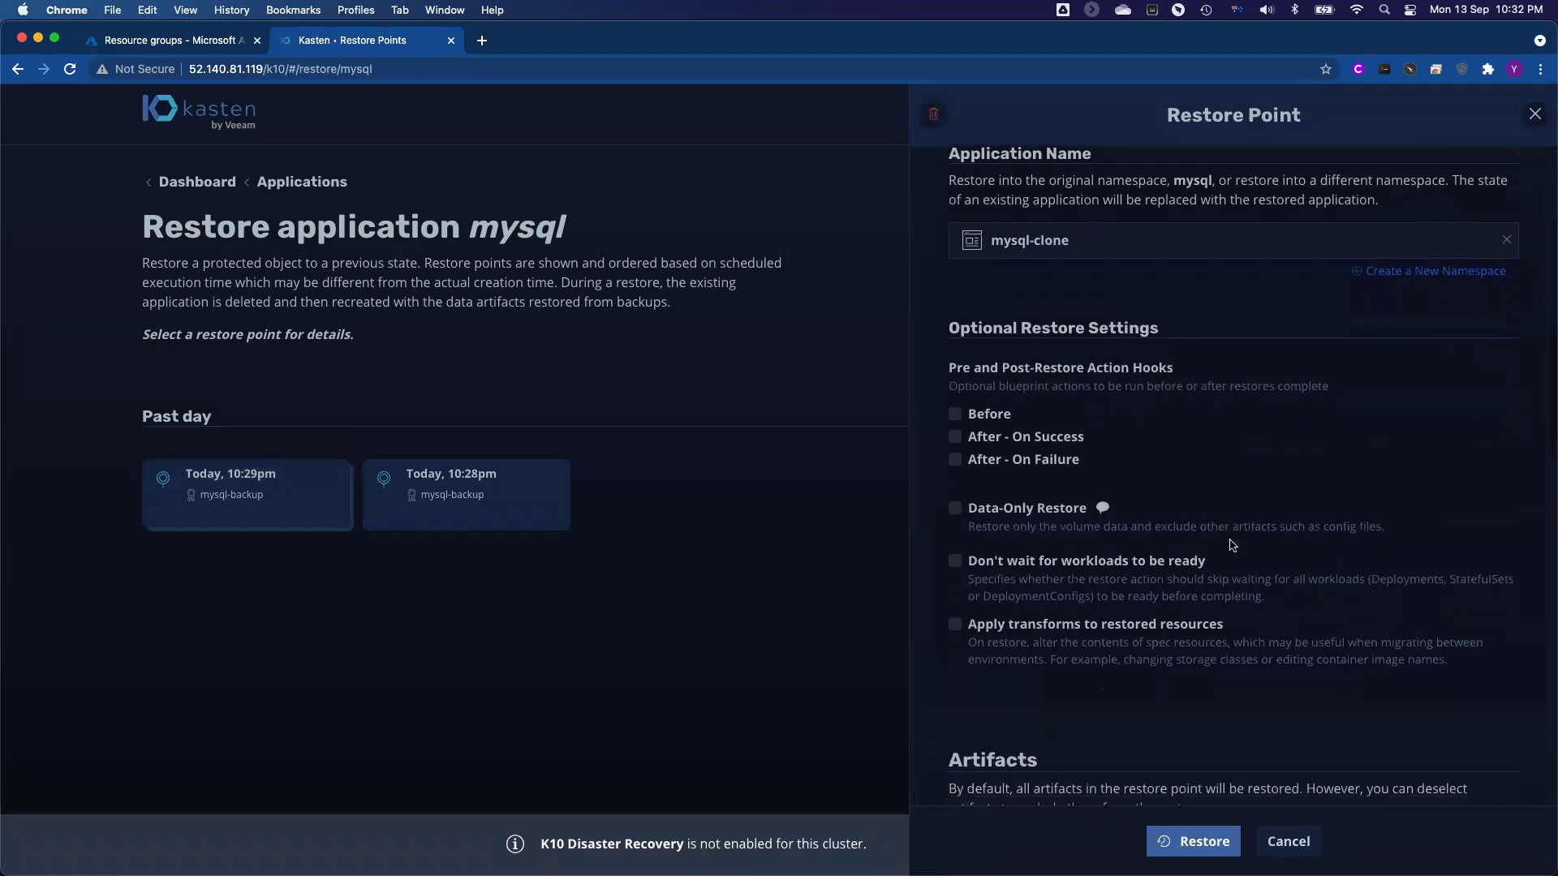
{"action": "scroll", "coordinate": [1233, 544], "scroll_direction": "down", "scroll_amount": 3}
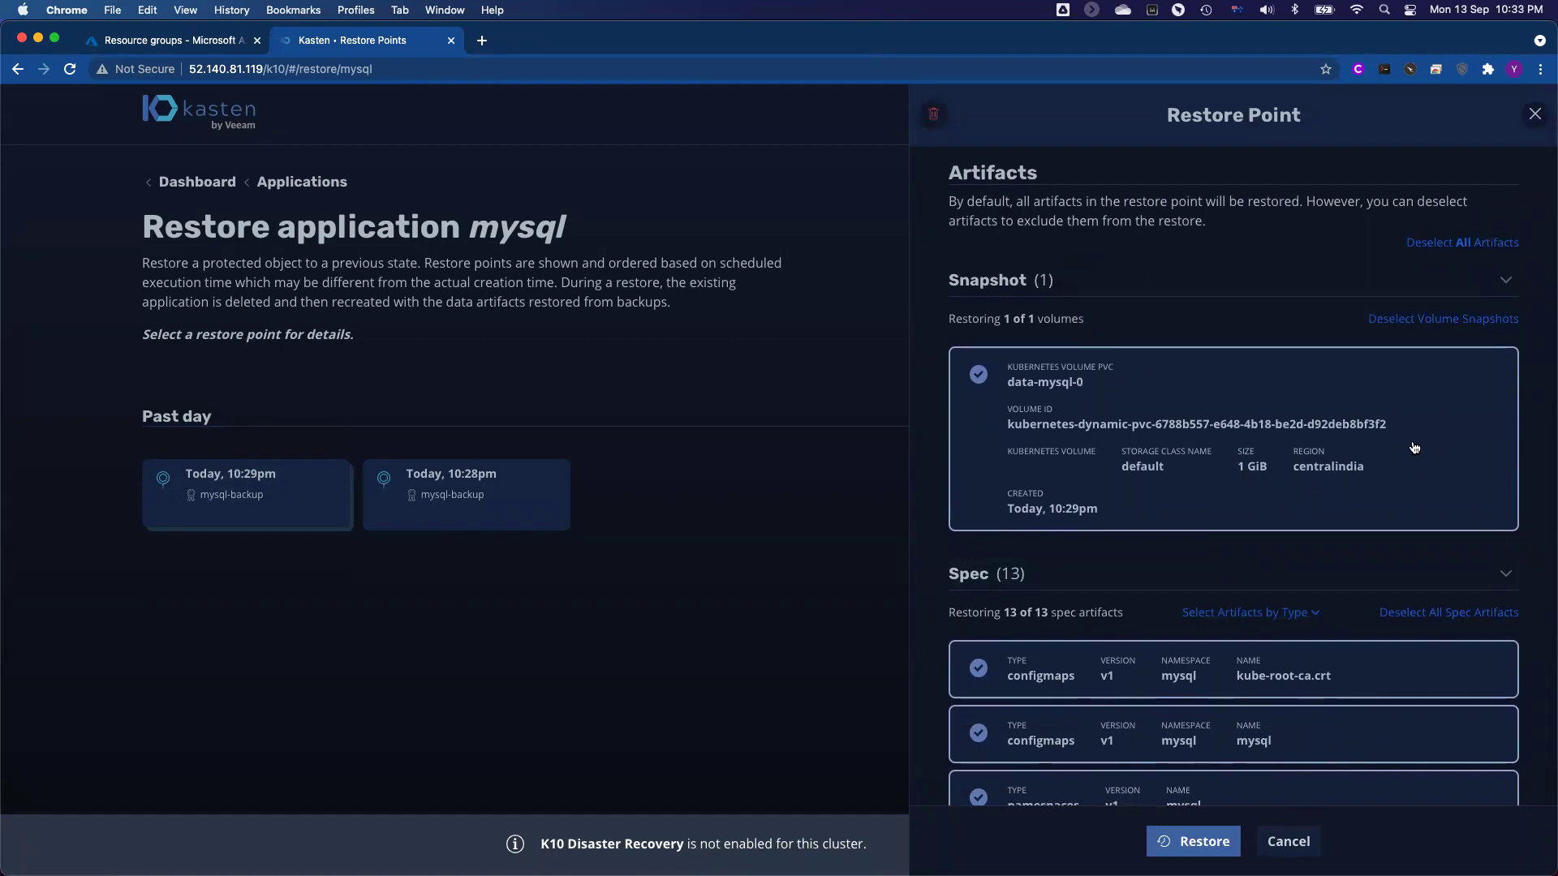
{"action": "scroll", "coordinate": [1425, 442], "scroll_direction": "down", "scroll_amount": 1}
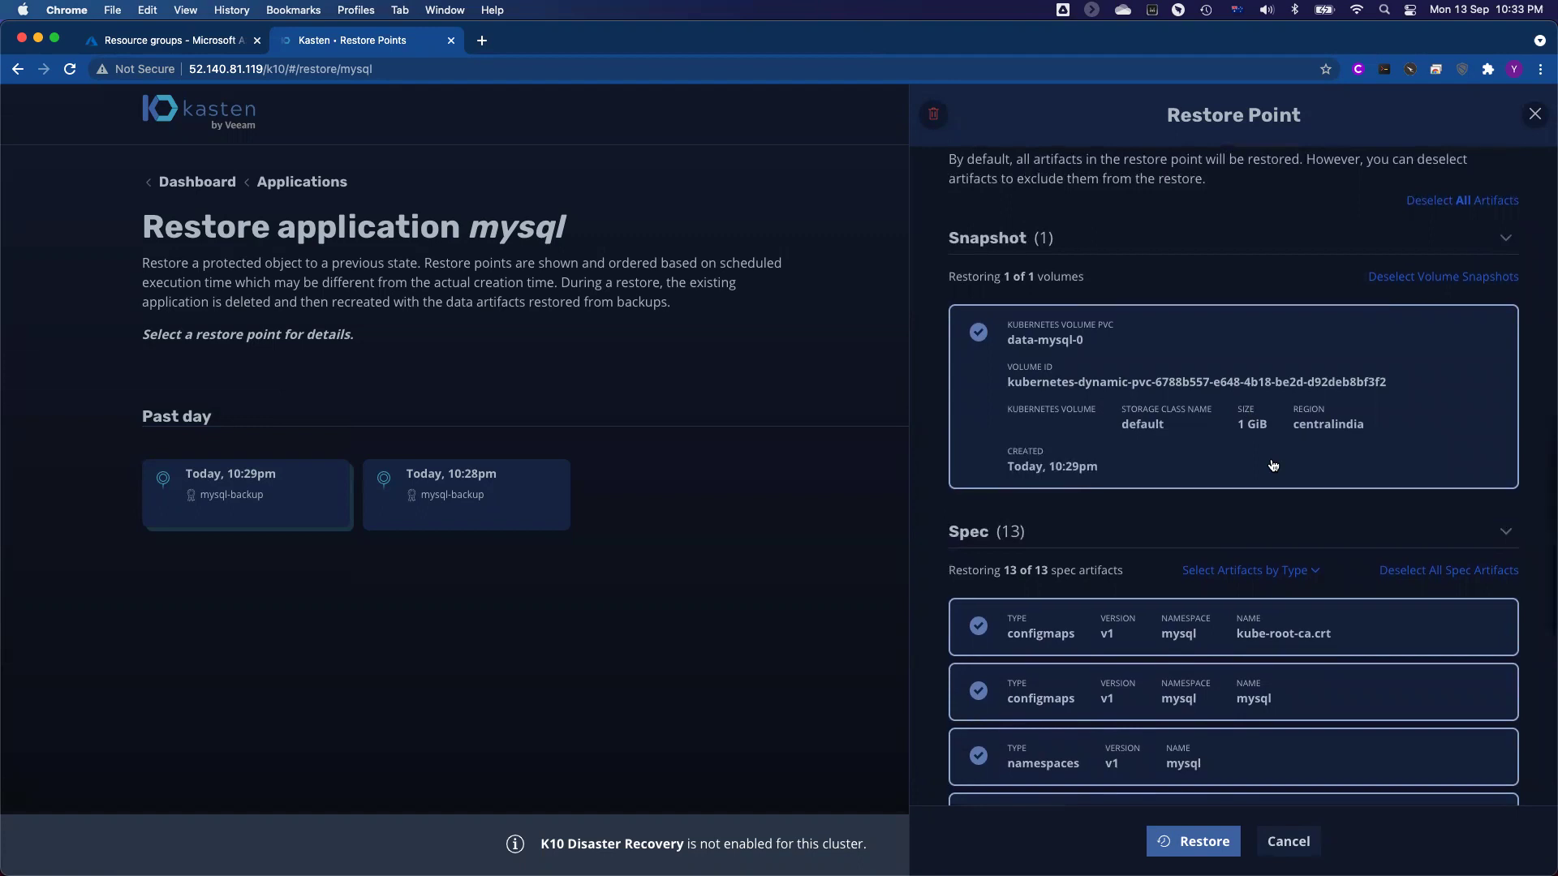
{"action": "scroll", "coordinate": [1272, 465], "scroll_direction": "down", "scroll_amount": 5}
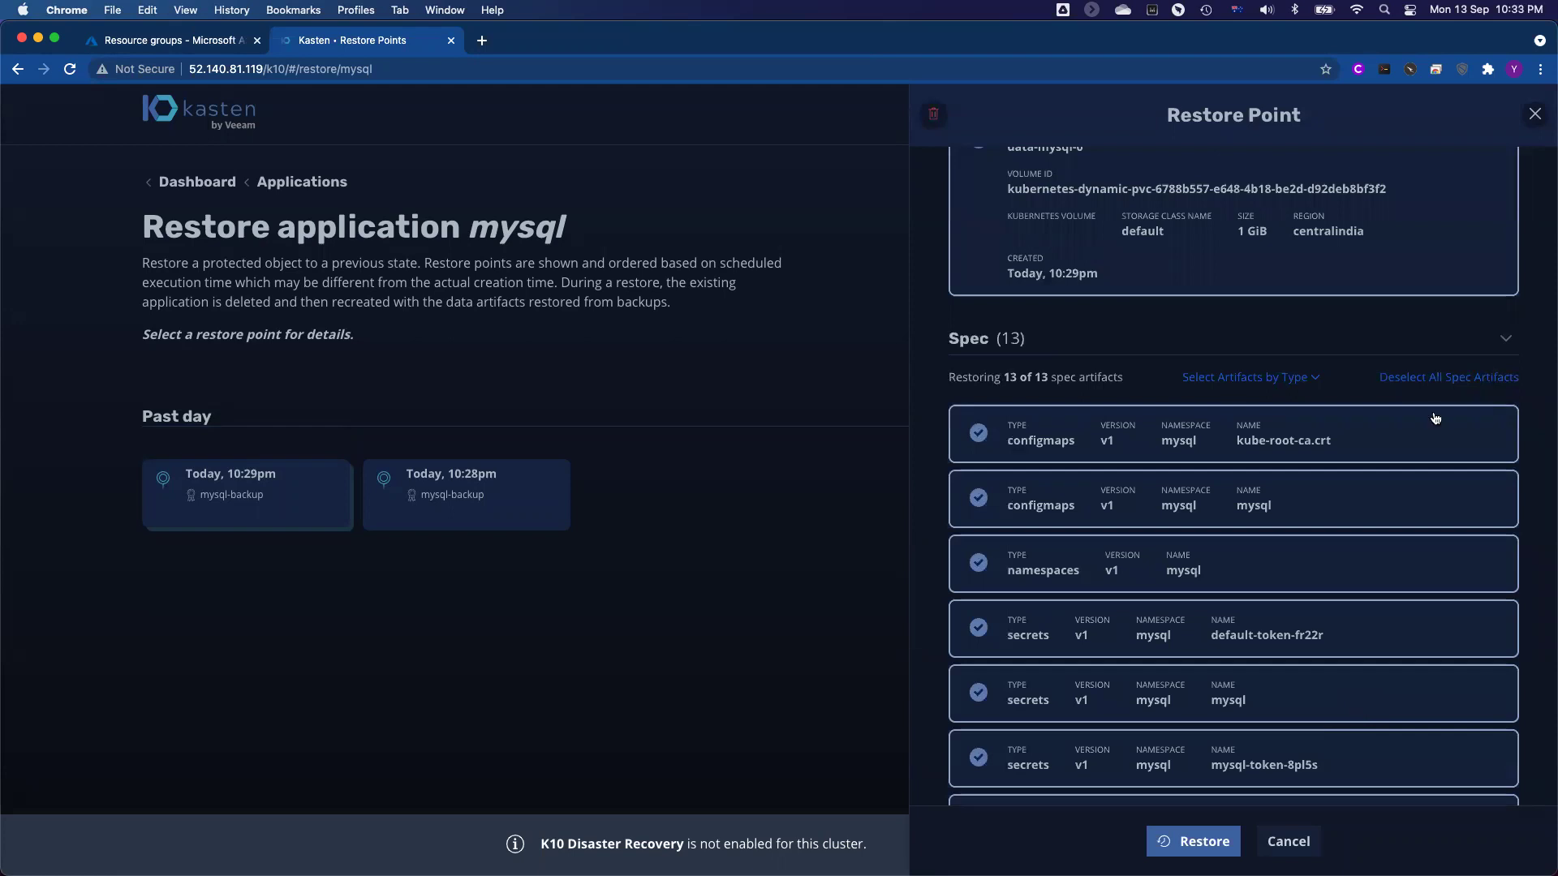
{"action": "left_click", "coordinate": [1450, 377]}
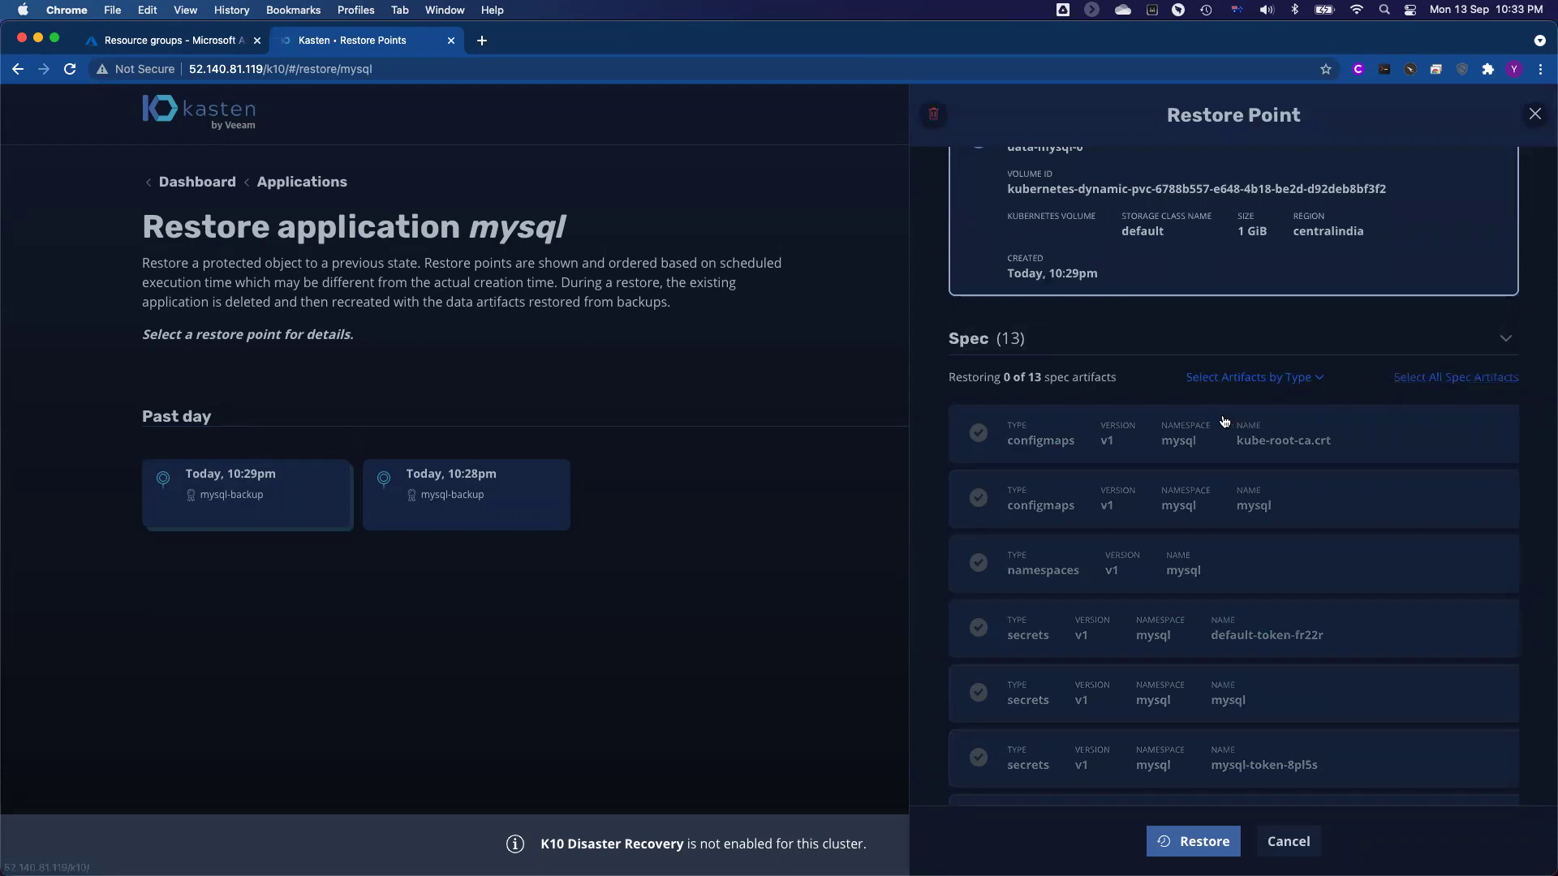
{"action": "left_click", "coordinate": [979, 631]}
{"action": "left_click", "coordinate": [1452, 378]}
- Restore the mysql application from the 10:29pm restore point into the mysql-clone namespace
{"action": "left_click", "coordinate": [1199, 841]}
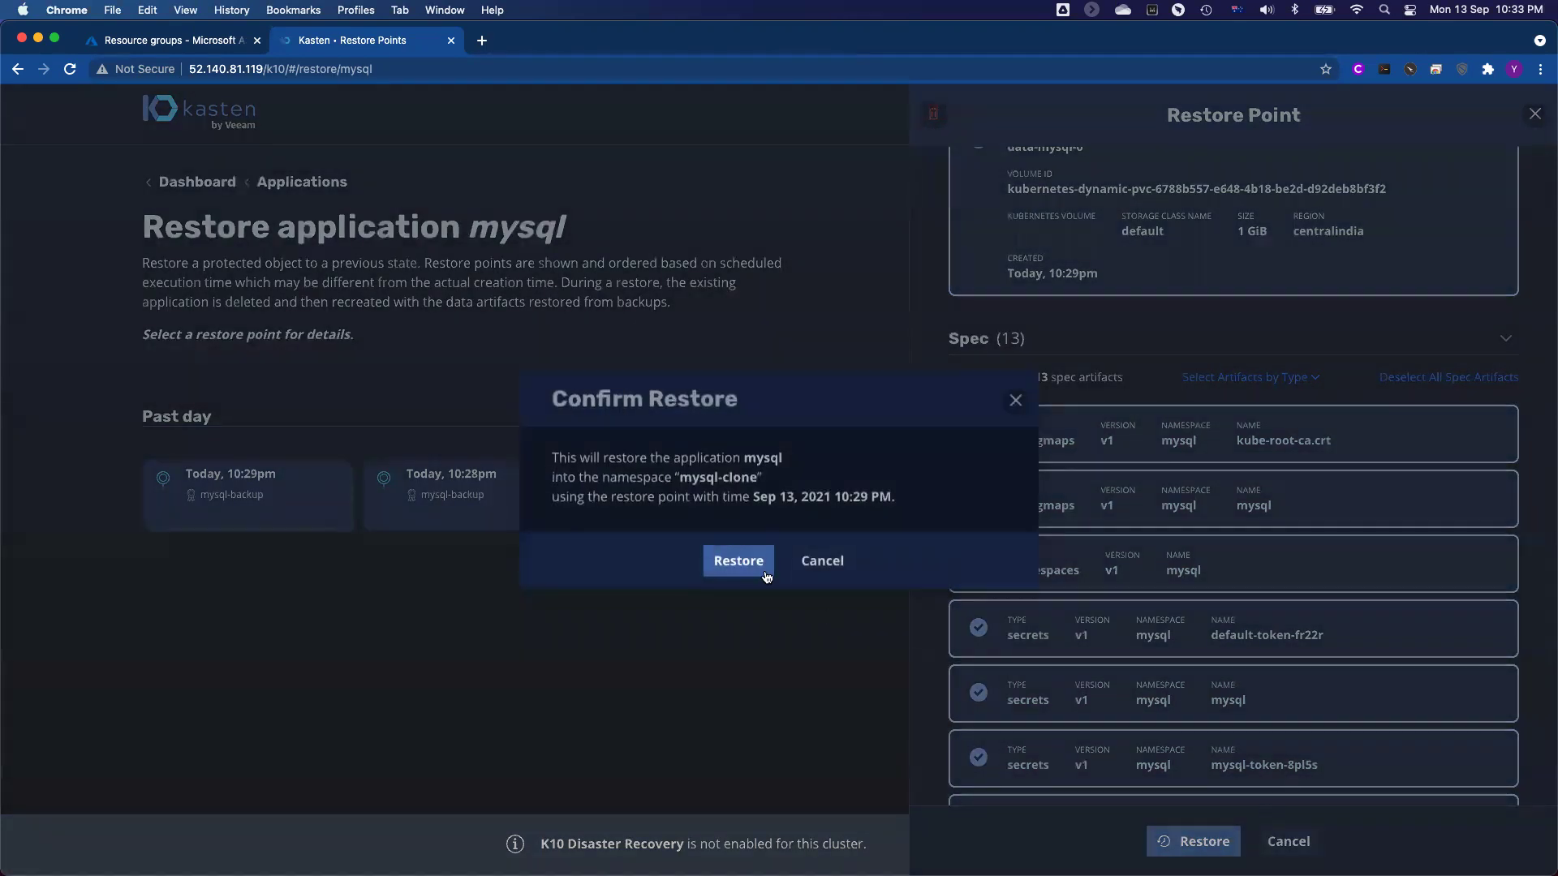
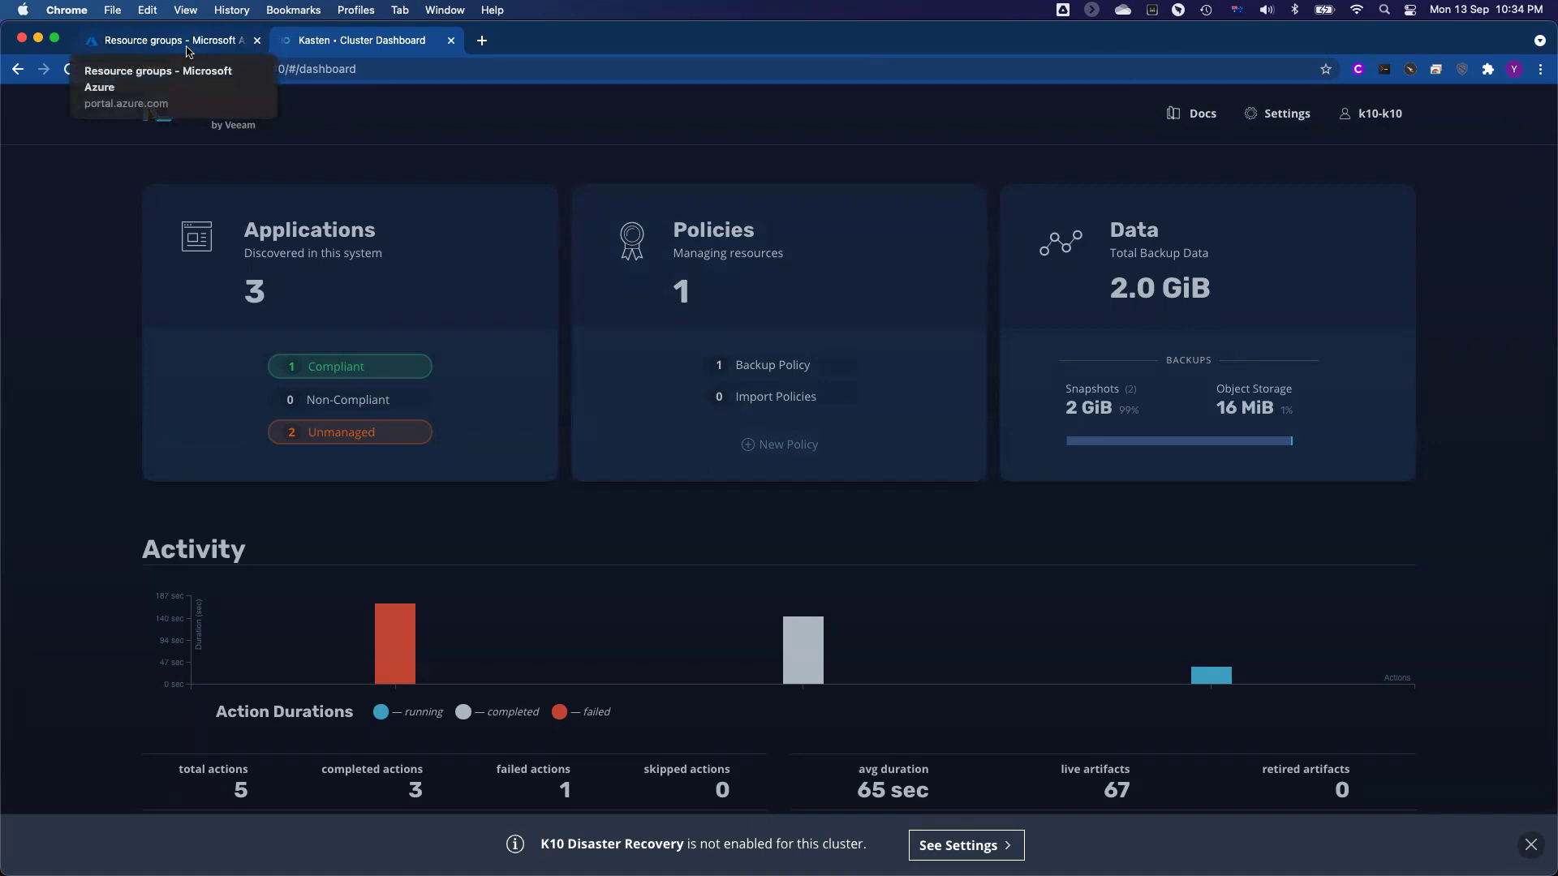
- Switch to the Azure Cloud Shell and run ./destroy.sh to delete the AKS cluster
{"action": "left_click", "coordinate": [188, 52]}
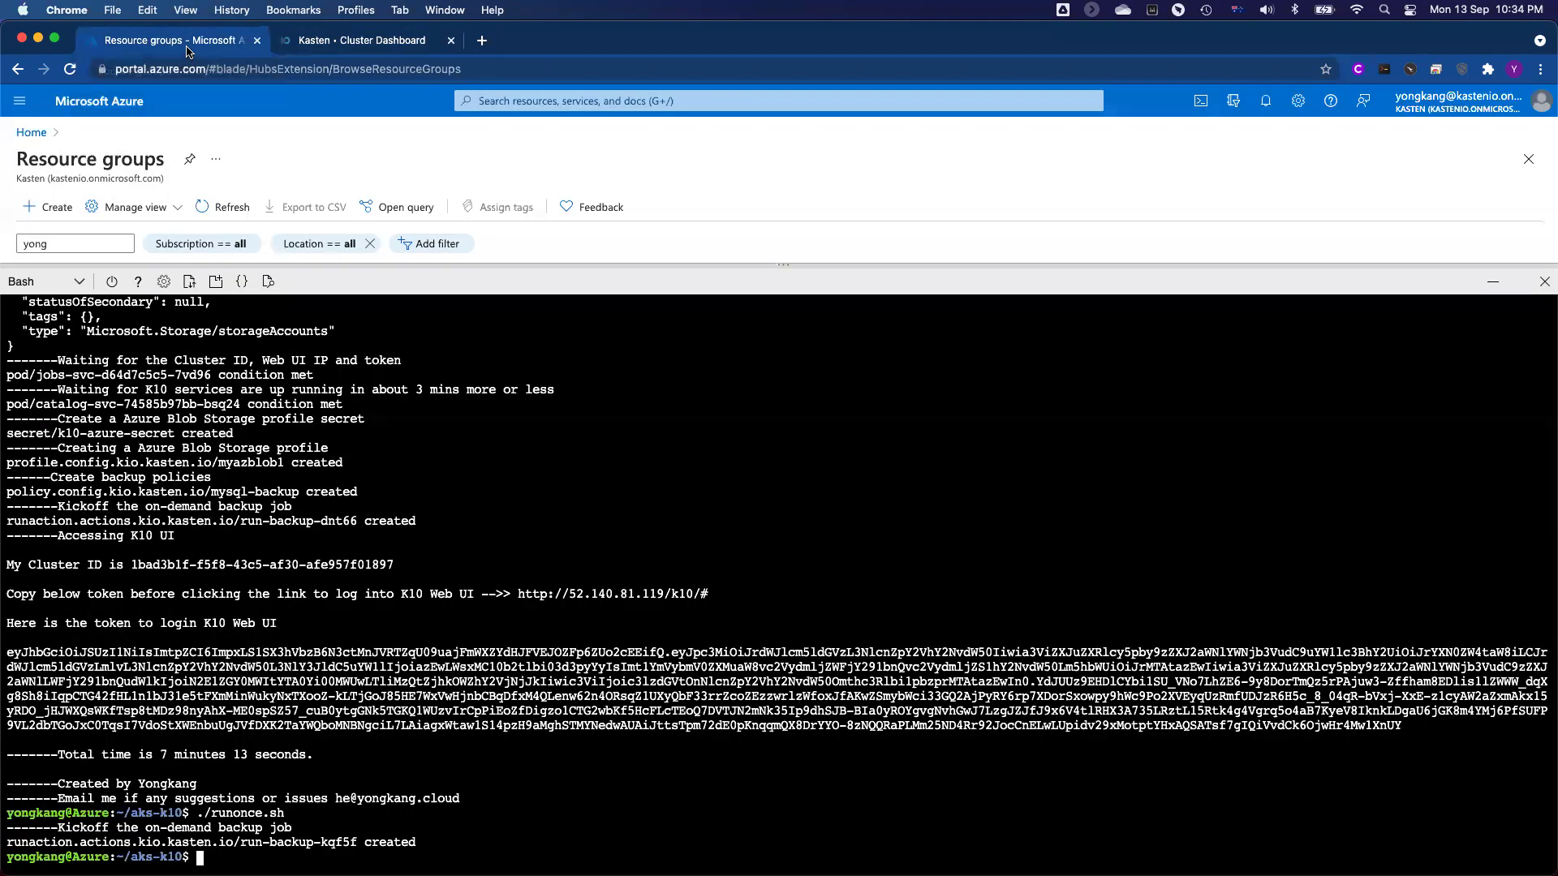
{"action": "type", "text": "./destro"}
{"action": "key", "text": "Tab"}
{"action": "key", "text": "Return"}
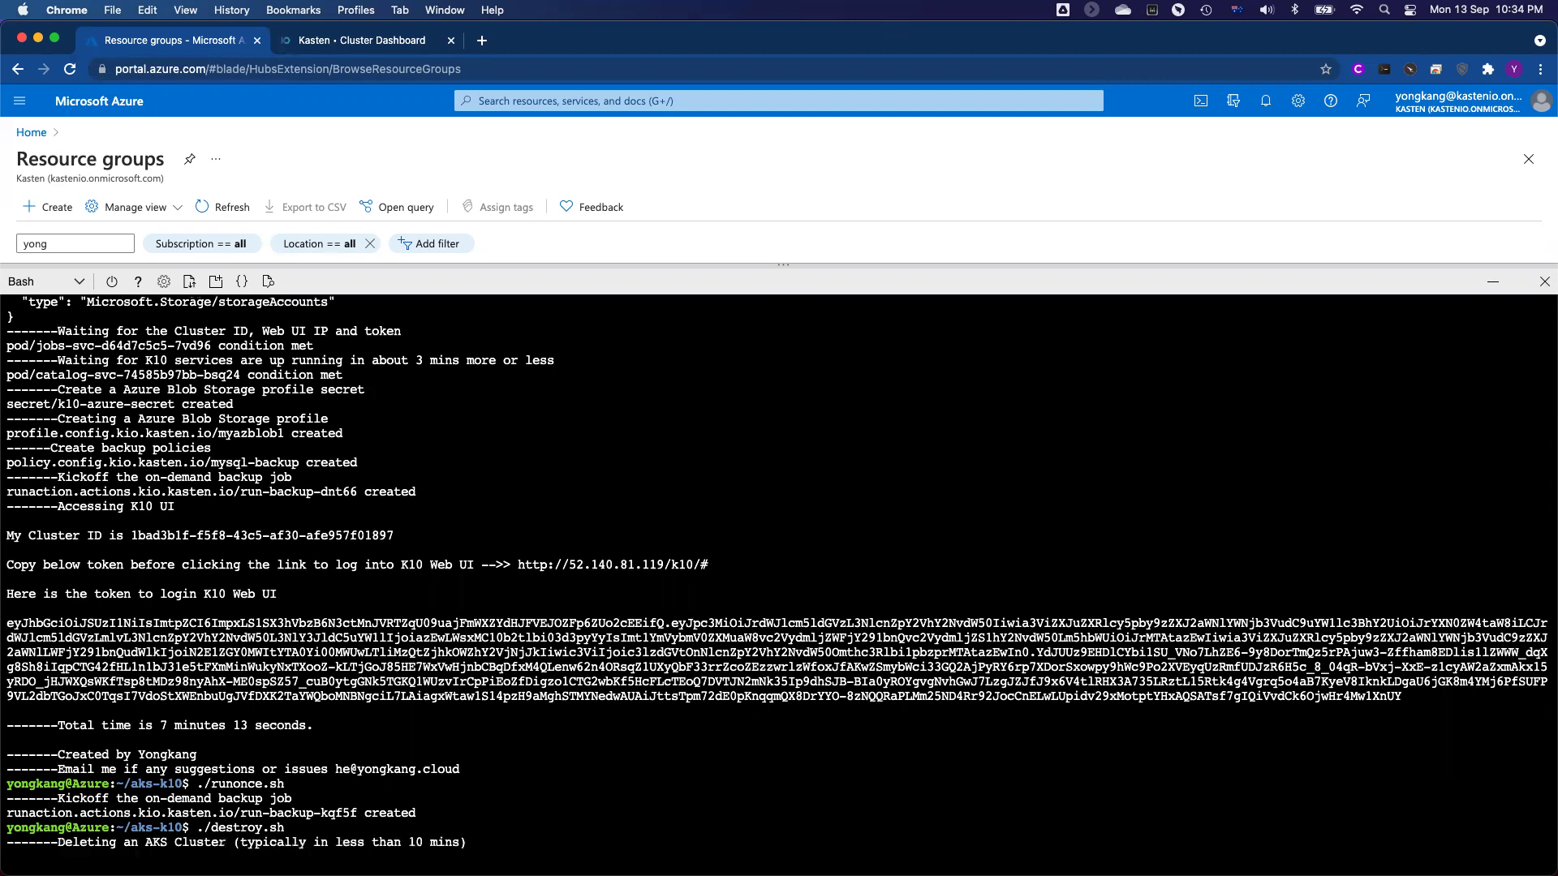